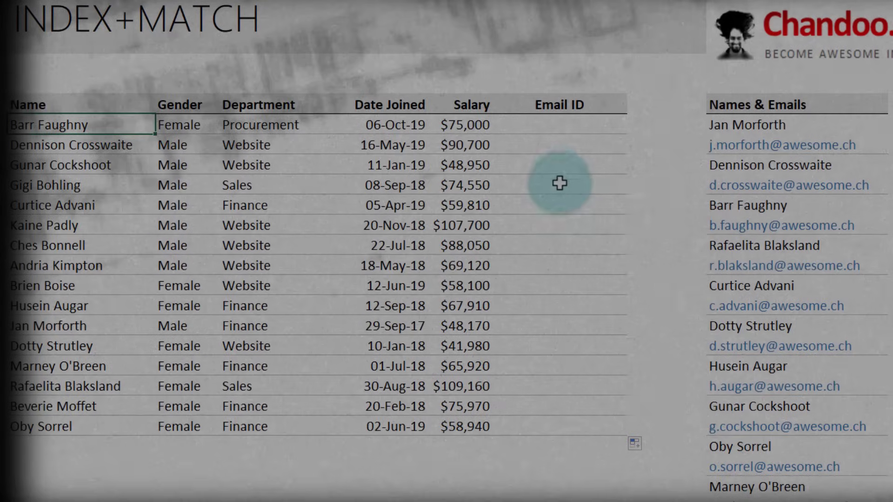
pyautogui.click(573, 124)
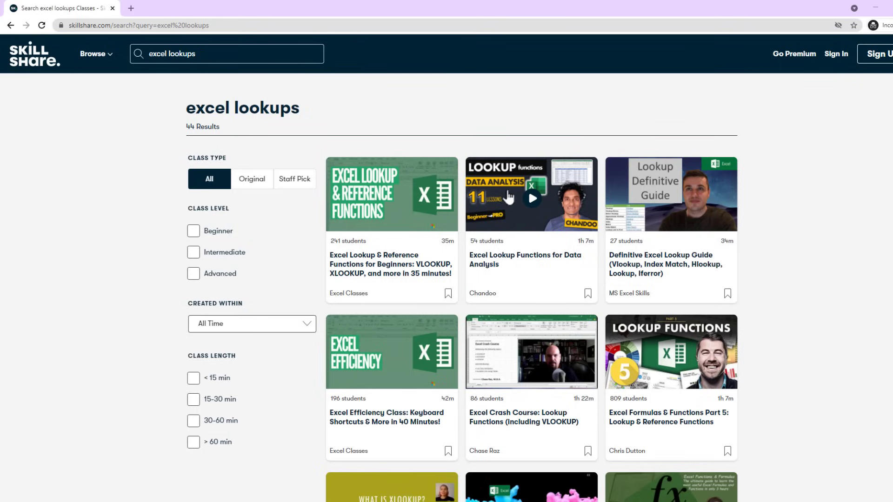
pyautogui.click(530, 260)
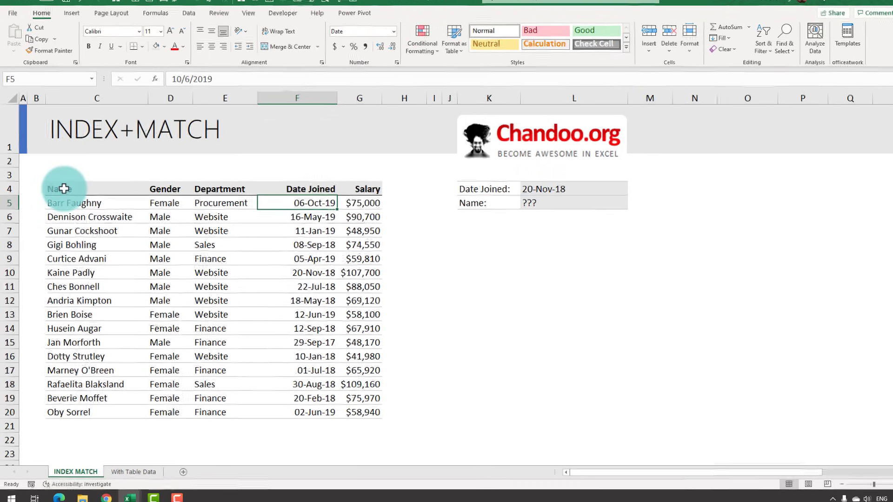
pyautogui.moveTo(64, 186); pyautogui.dragTo(77, 310)
pyautogui.moveTo(245, 275); pyautogui.dragTo(500, 454)
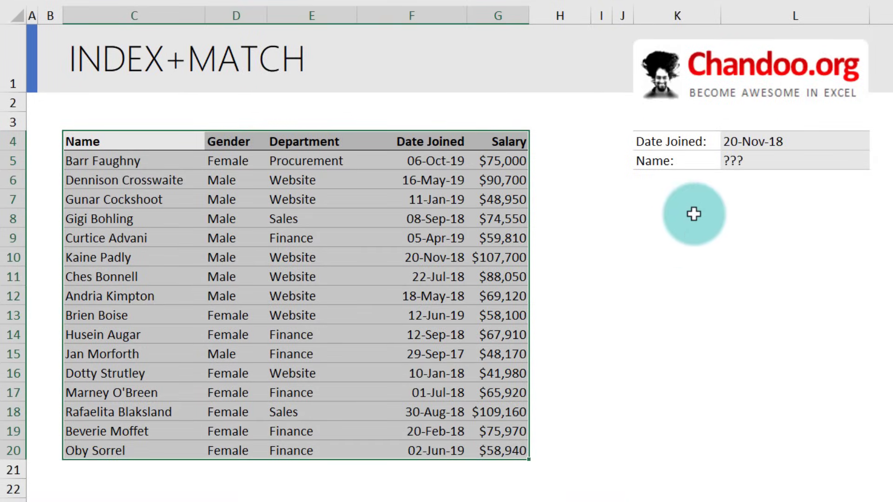
pyautogui.click(748, 144)
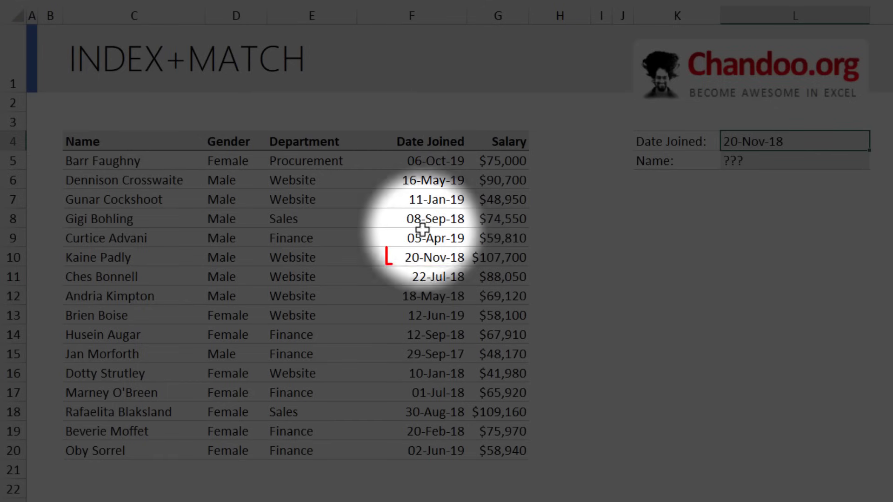
pyautogui.click(102, 262)
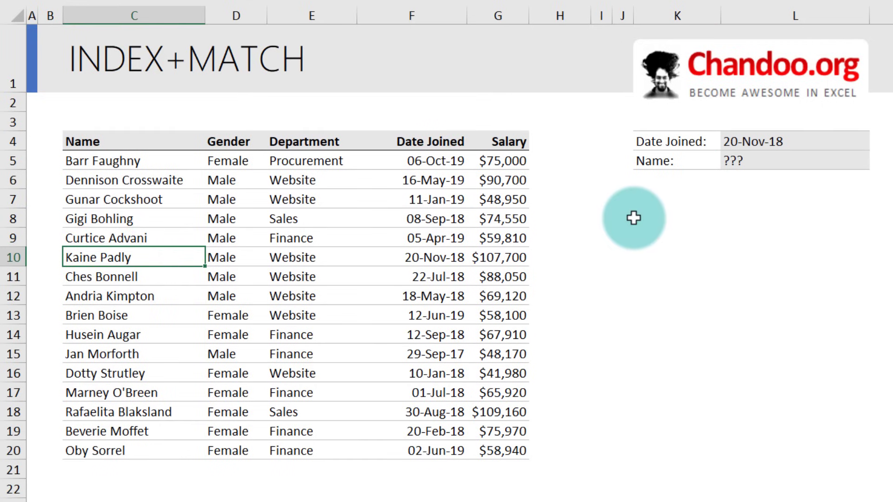
# Step: Enter =INDEX(C5:C20,MATCH(L4,F5:F20,0)) in L5 to look up the employee name by the join date in L4
pyautogui.click(801, 167)
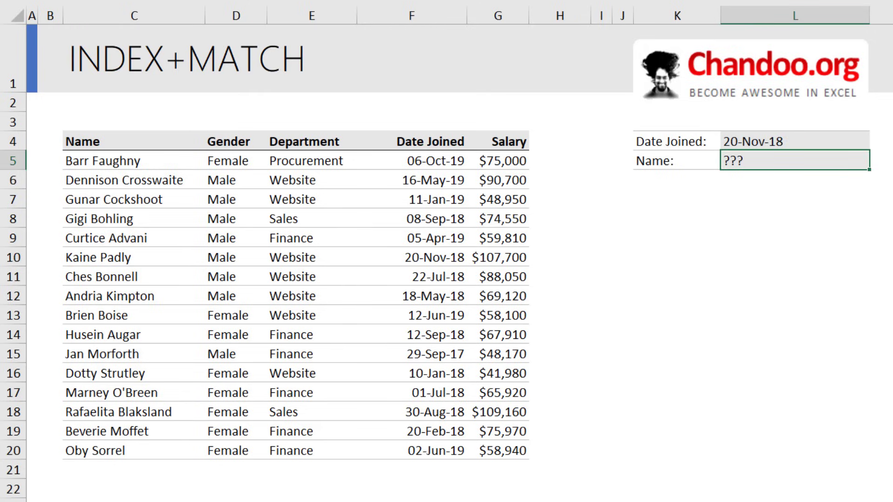
pyautogui.write('=index')
pyautogui.press('Tab')
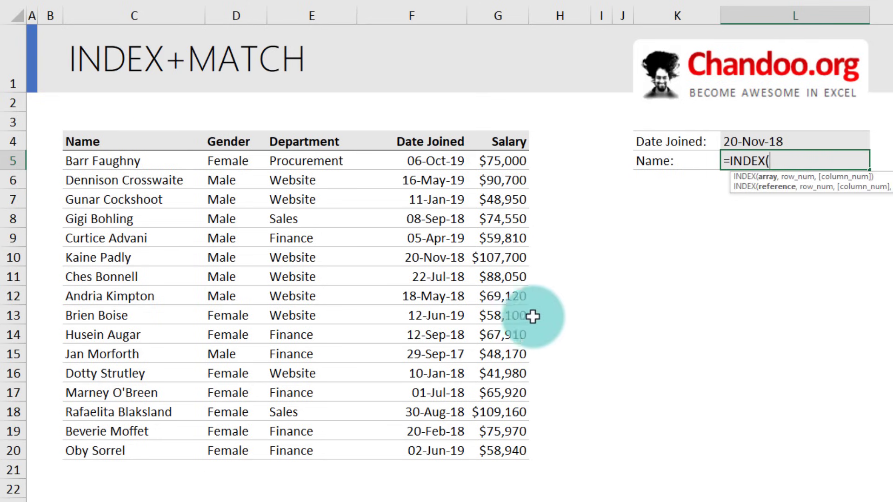
pyautogui.moveTo(144, 160); pyautogui.dragTo(153, 450)
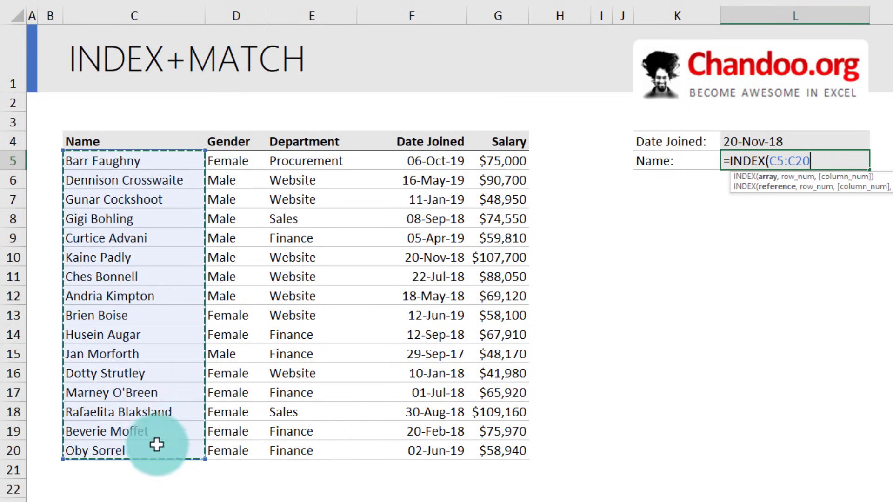
pyautogui.write(',match')
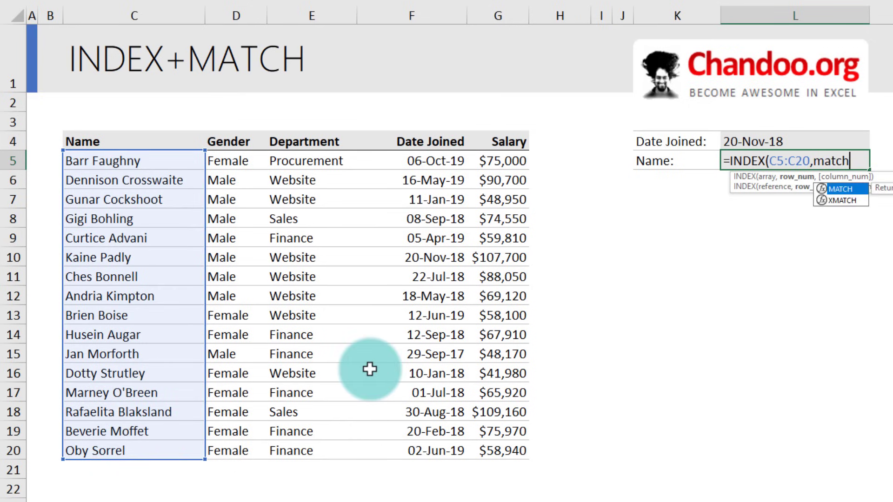
pyautogui.press('Tab')
pyautogui.click(776, 140)
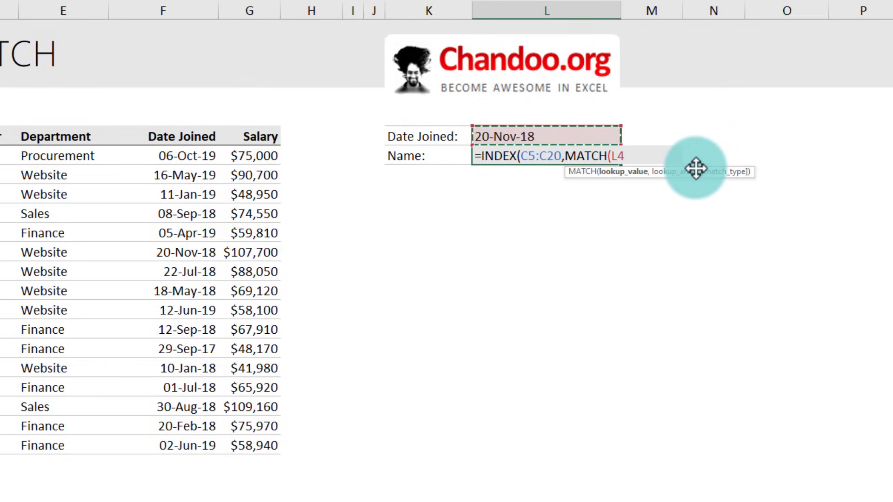
pyautogui.write(',')
pyautogui.moveTo(207, 155); pyautogui.dragTo(189, 444)
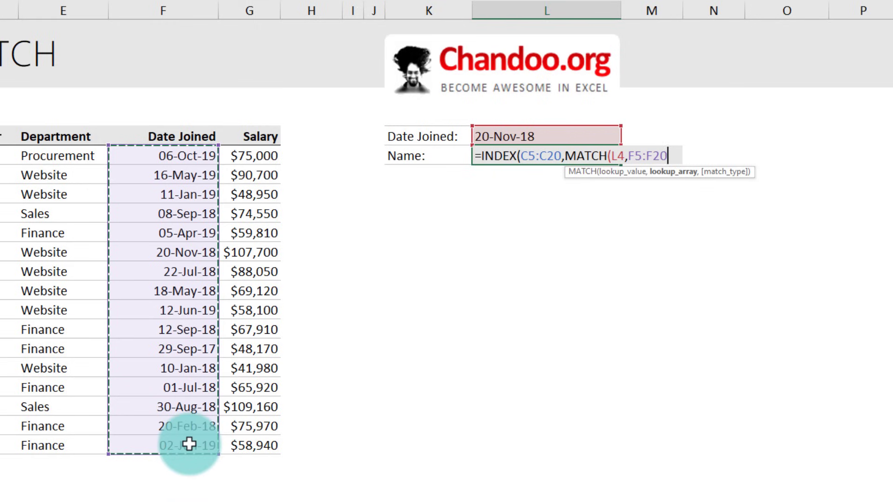
pyautogui.write(',')
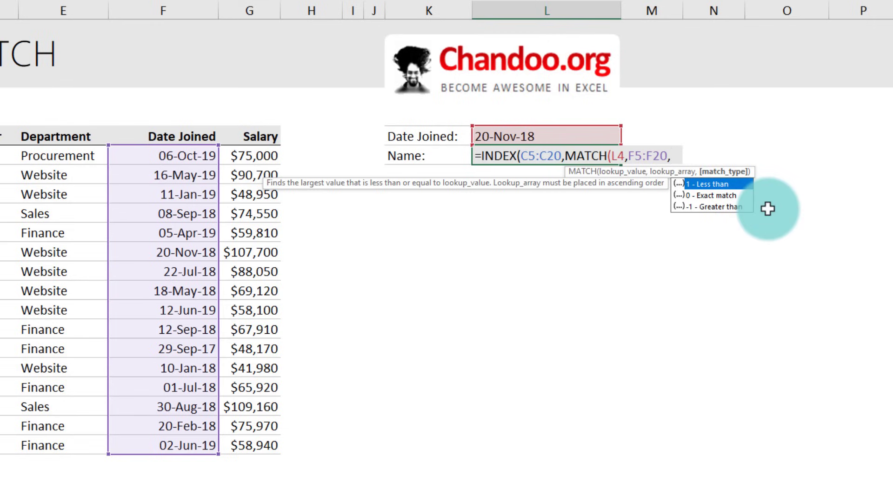
pyautogui.write('0)')
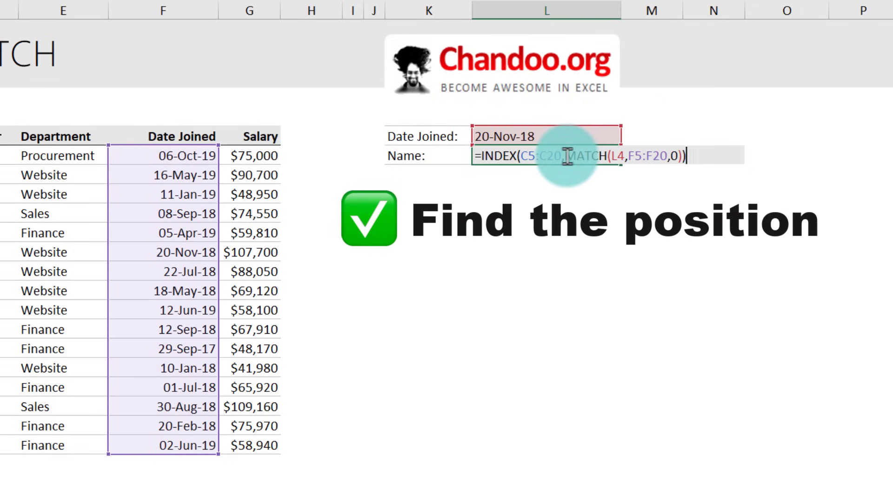
pyautogui.moveTo(567, 156); pyautogui.dragTo(682, 156)
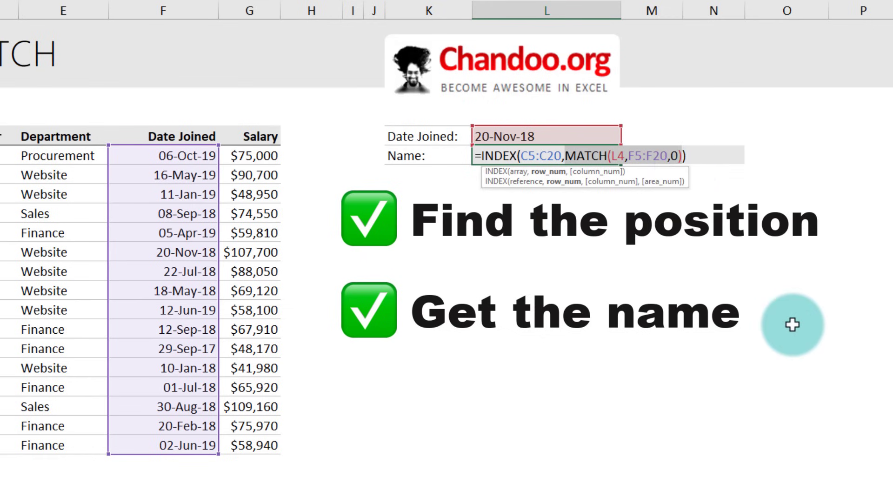
pyautogui.press('Return')
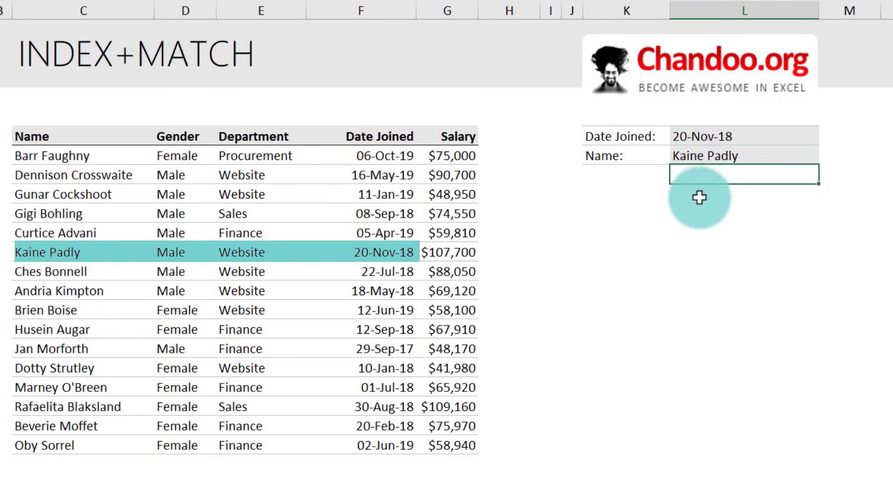
# Step: Enter =MATCH(L4,F5:F20,0) in L7 to find the position of the join date within the Date Joined column
pyautogui.click(688, 192)
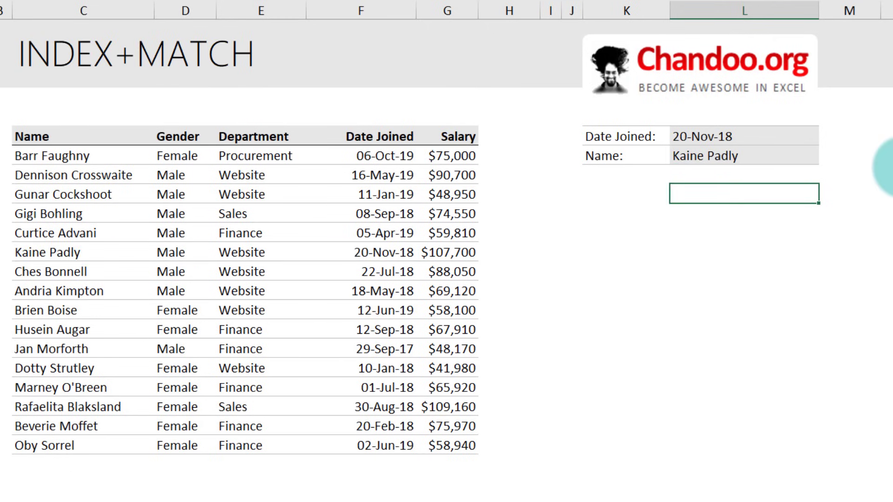
pyautogui.write('=MATCH(L4,F5:F20,0)')
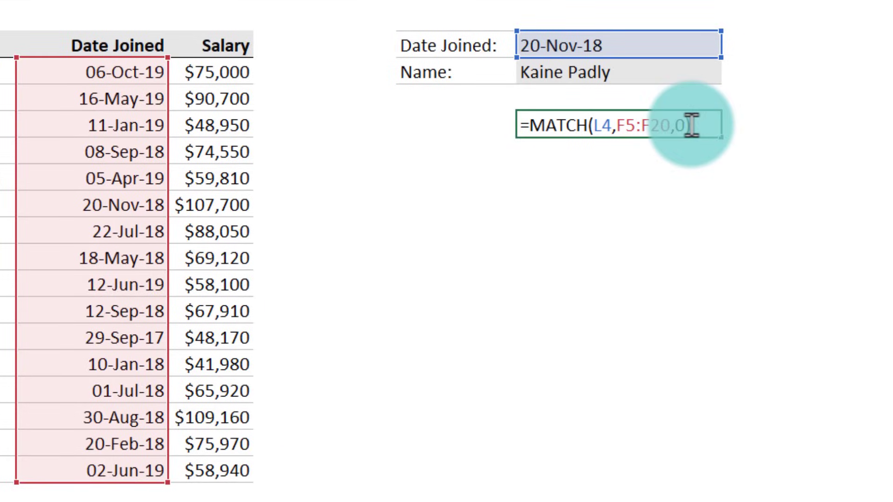
pyautogui.hotkey('ctrl', 'Return')
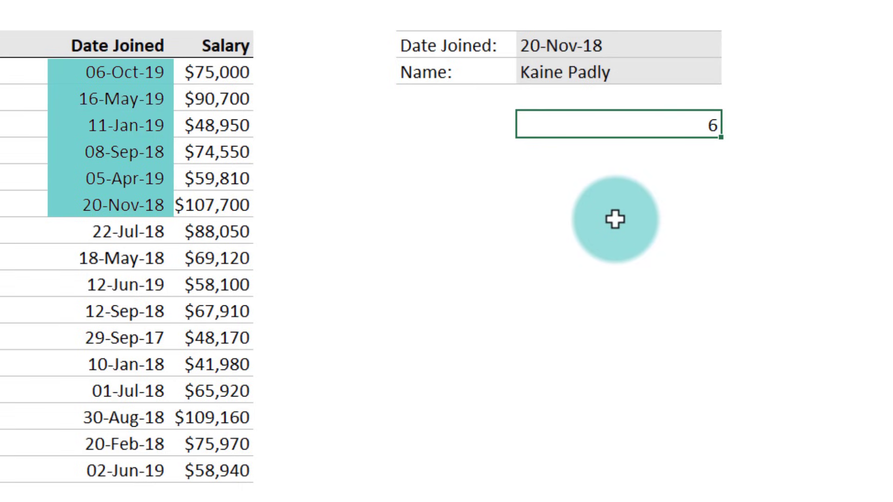
pyautogui.moveTo(133, 72); pyautogui.dragTo(109, 200)
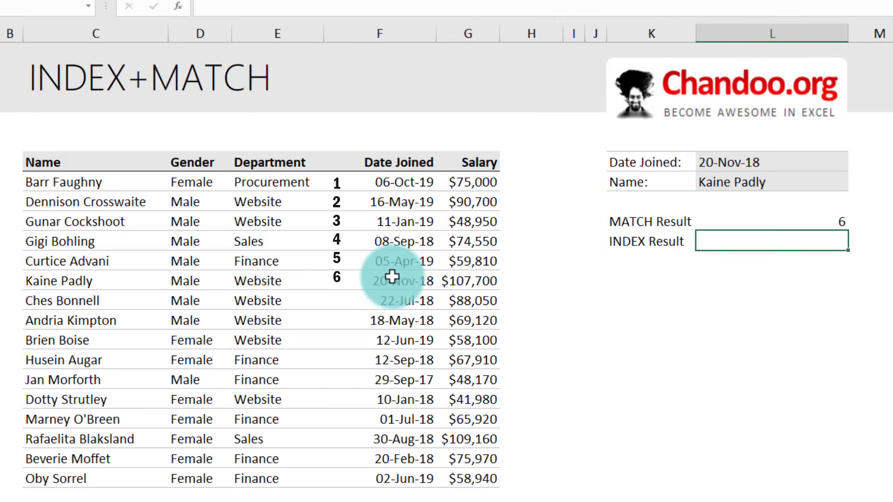
# Step: Enter =INDEX(C5:C20,L7) as the INDEX Result in L8 to return the name at the matched position
pyautogui.write('=index')
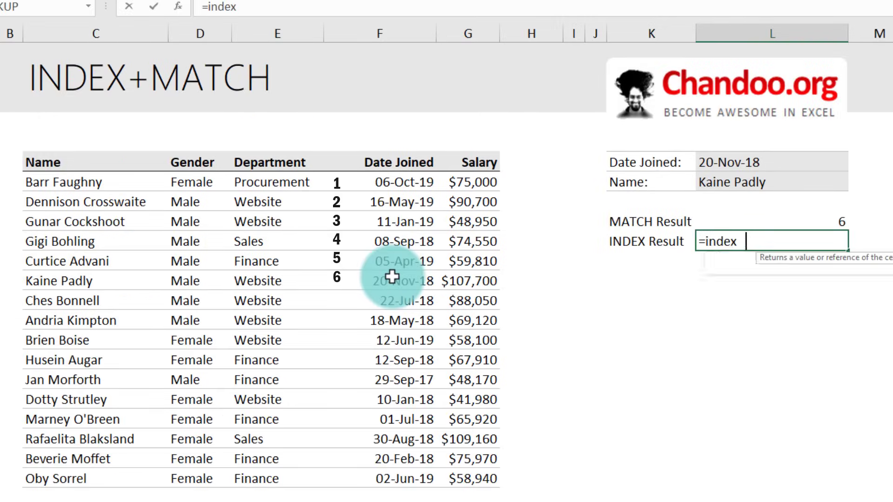
pyautogui.press('Tab')
pyautogui.moveTo(85, 183); pyautogui.dragTo(80, 475)
pyautogui.write(',')
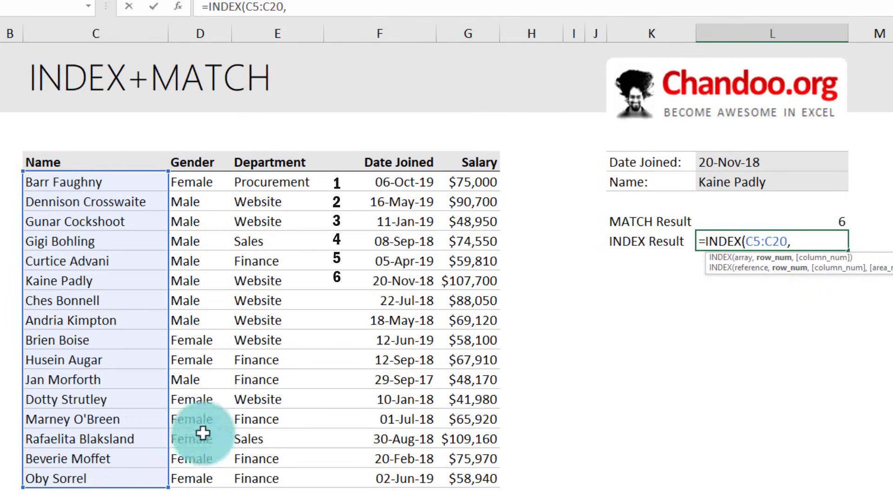
pyautogui.click(829, 219)
pyautogui.write(')')
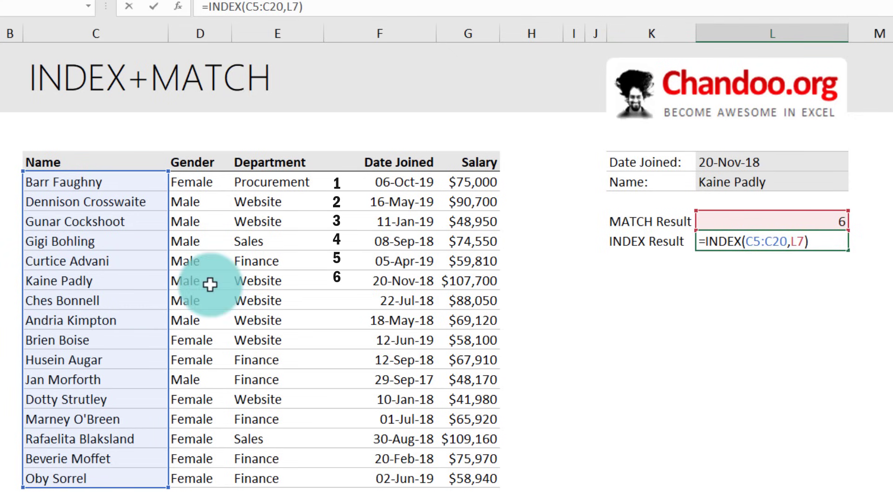
pyautogui.press('Return')
pyautogui.click(764, 237)
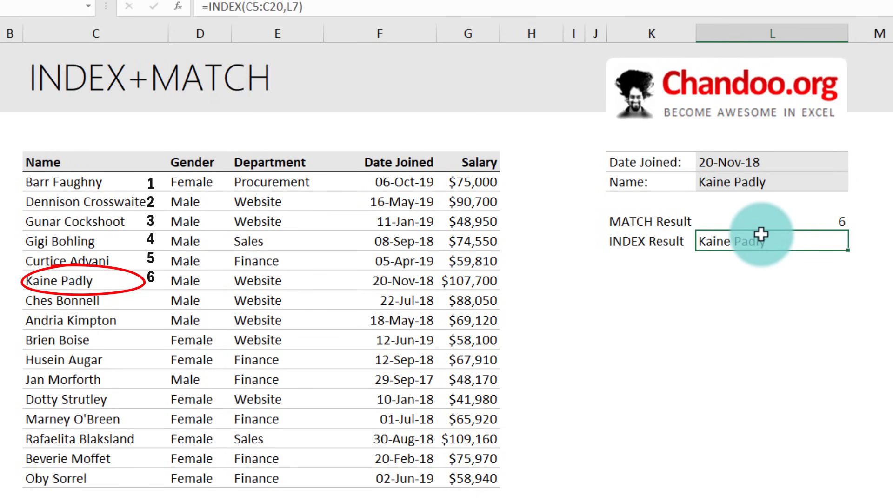
pyautogui.doubleClick(762, 182)
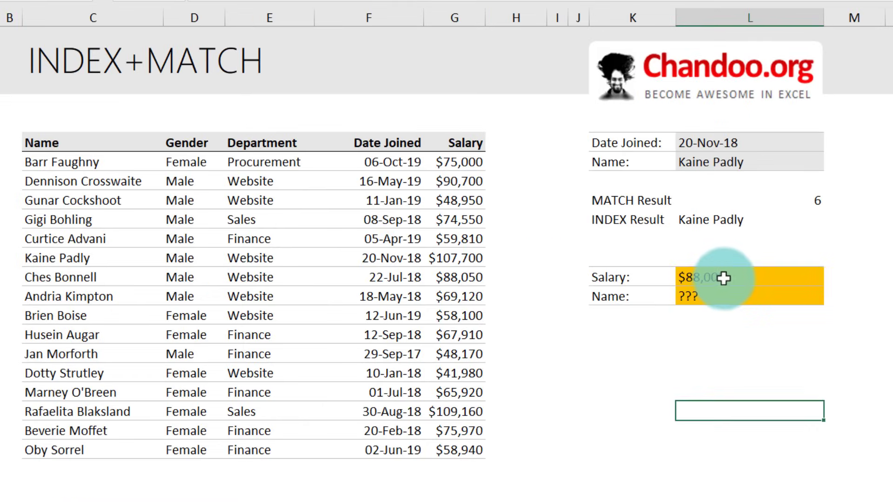
# Step: Enter =INDEX(C5:C20,MATCH(L11,G5:G20,0)) in L12 to look up the employee name by the salary in L11
pyautogui.click(718, 287)
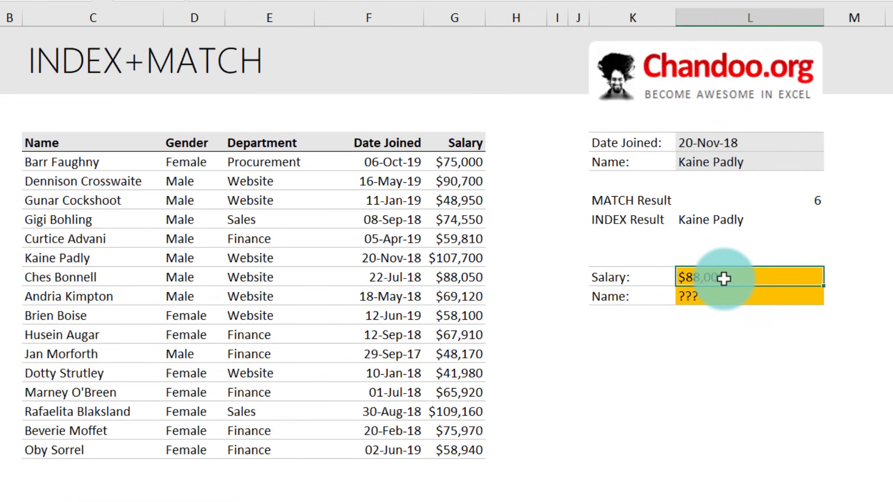
pyautogui.click(712, 294)
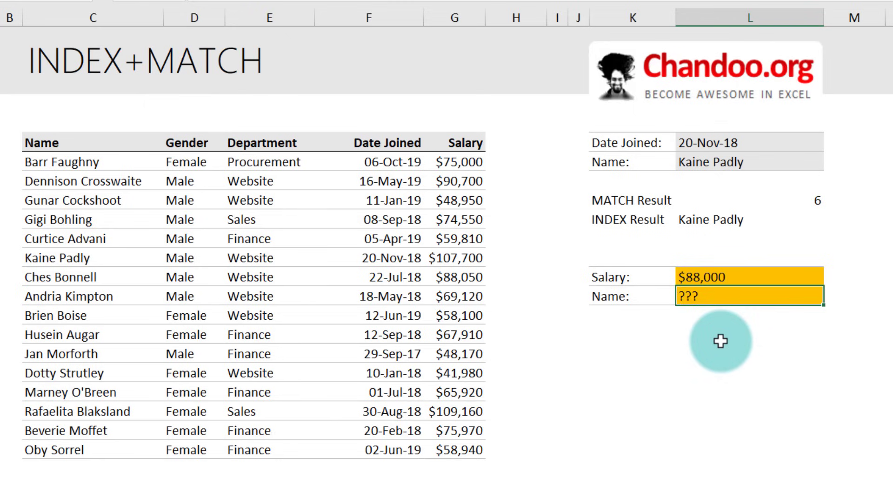
pyautogui.write('=index')
pyautogui.press('Tab')
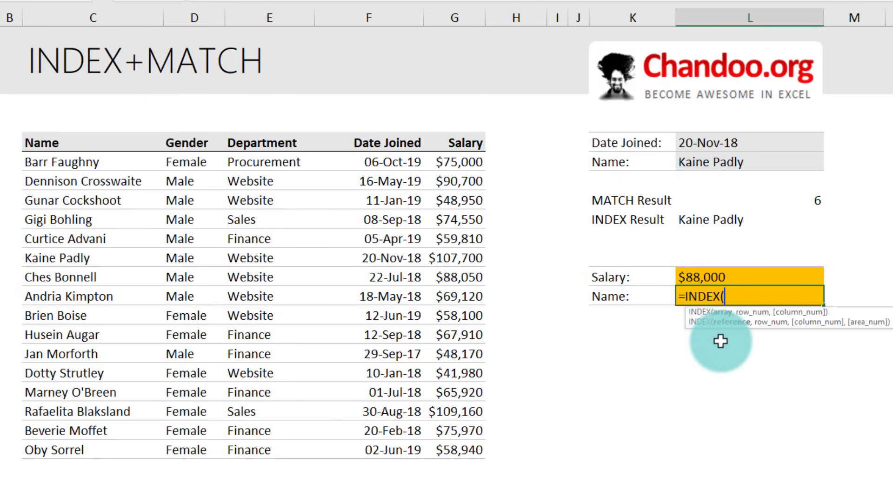
pyautogui.moveTo(146, 167); pyautogui.dragTo(105, 450)
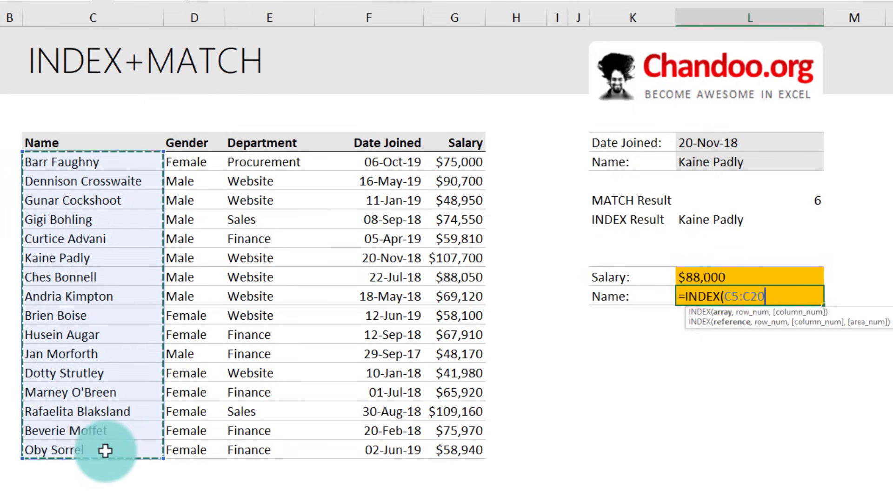
pyautogui.write(',mat')
pyautogui.press('Tab')
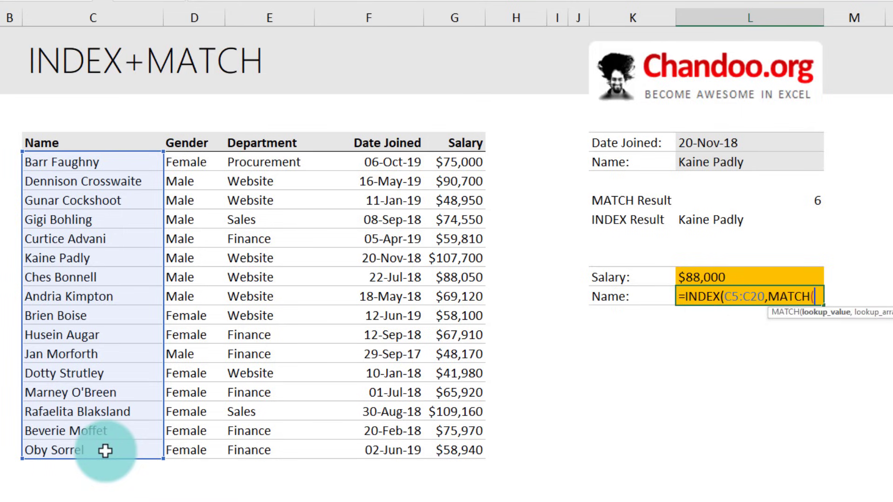
pyautogui.click(558, 265)
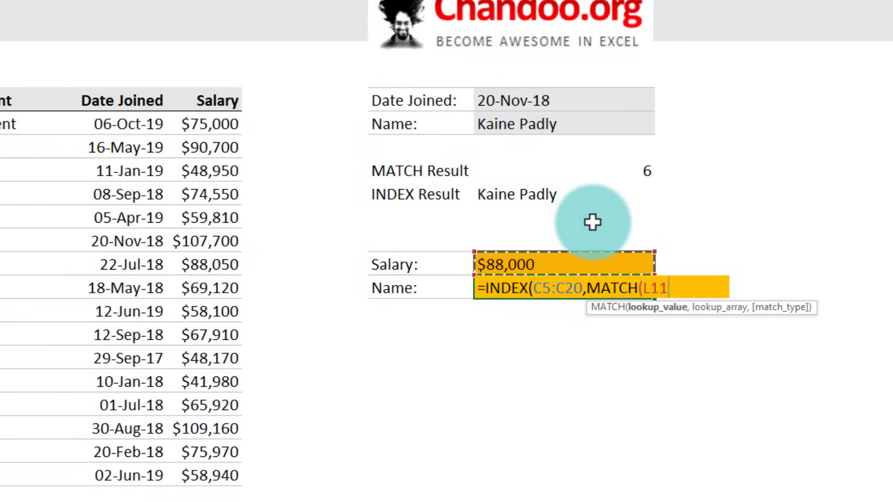
pyautogui.write(',')
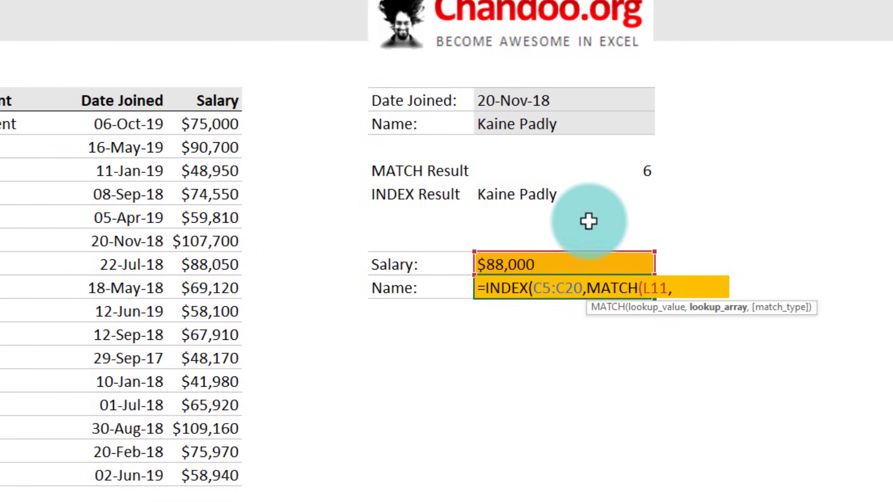
pyautogui.moveTo(209, 124); pyautogui.dragTo(223, 473)
pyautogui.write(',')
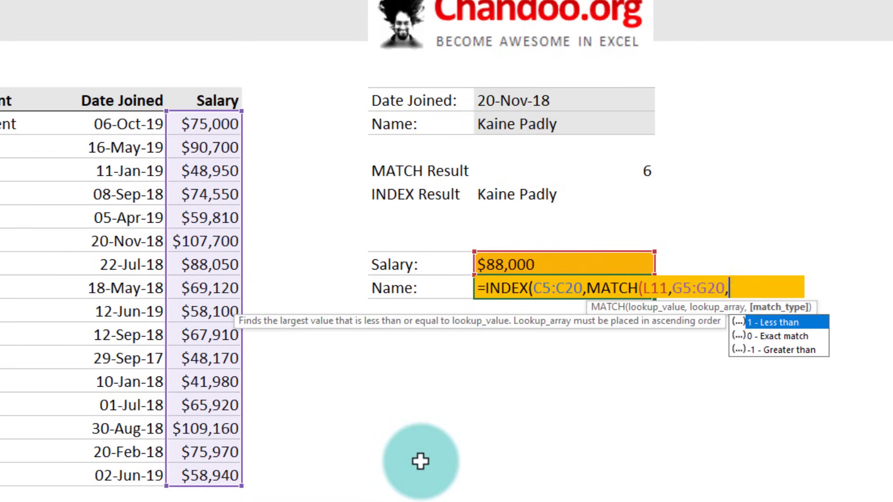
pyautogui.write('0))')
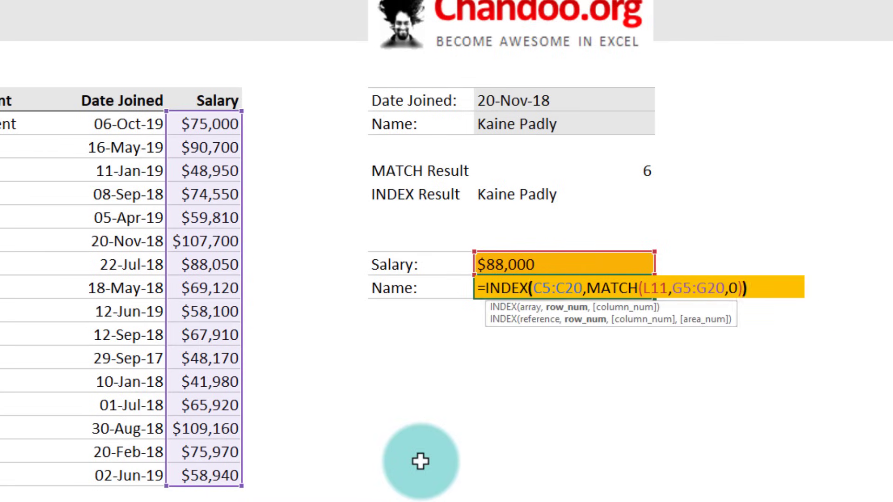
pyautogui.press('Return')
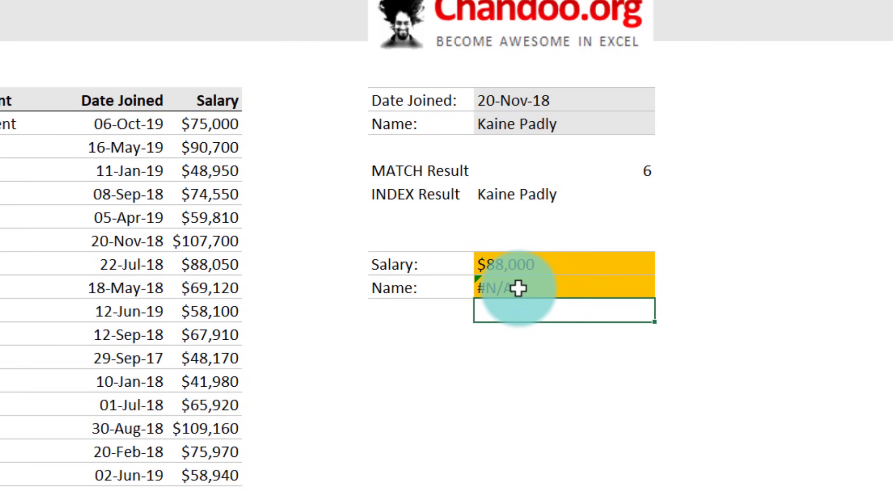
pyautogui.click(518, 288)
pyautogui.press('Up')
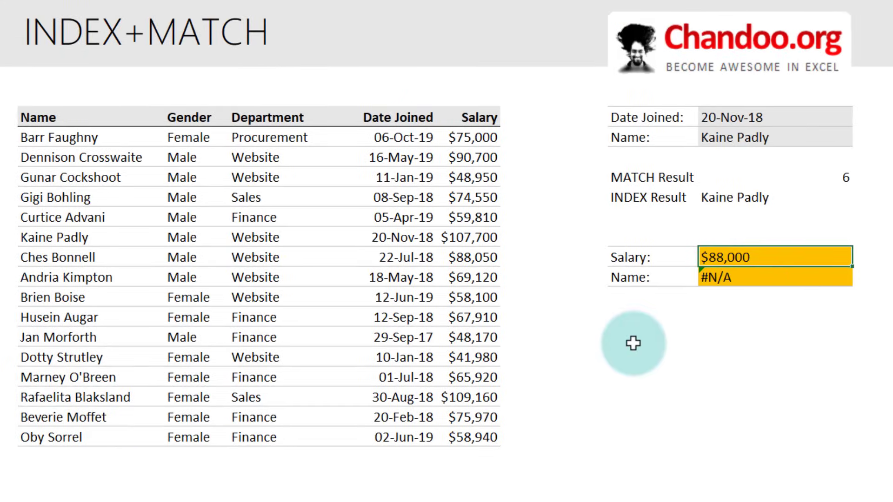
# Step: Set the lookup salary in L11 to 88050 and check the returned name against the matching row of the employee table
pyautogui.write('88,0')
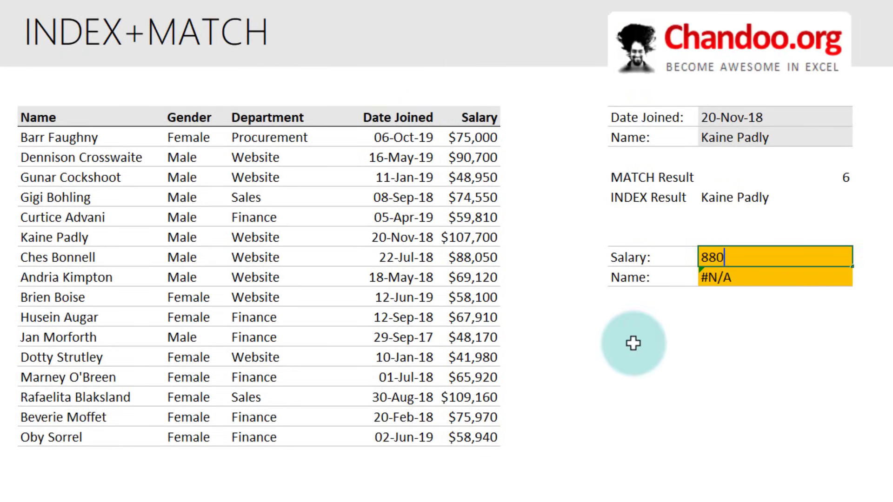
pyautogui.write('50')
pyautogui.press('Return')
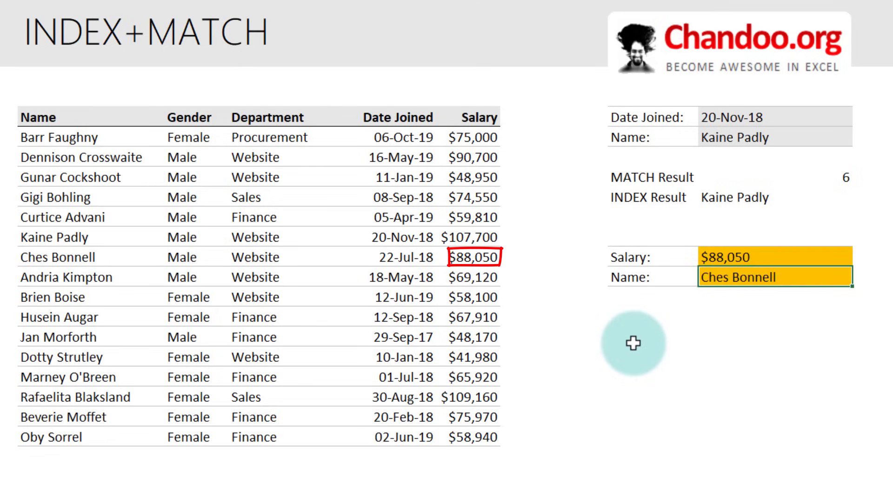
pyautogui.click(469, 257)
pyautogui.moveTo(469, 257); pyautogui.dragTo(89, 260)
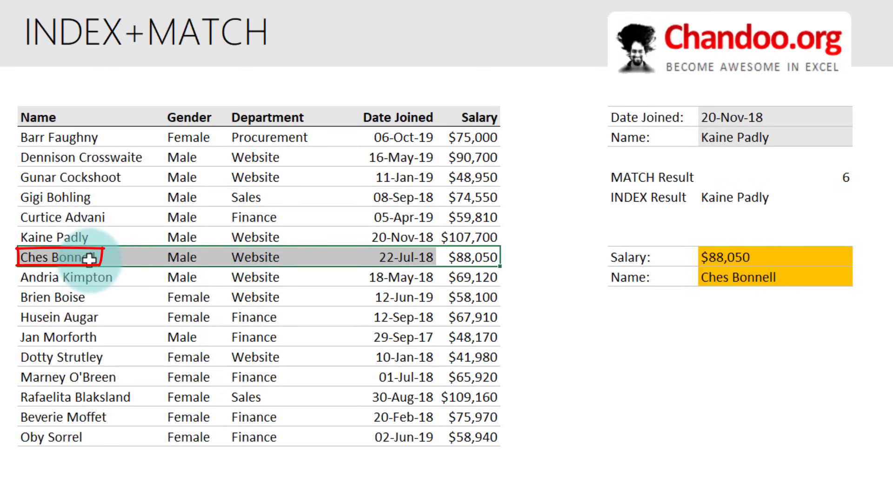
pyautogui.click(725, 257)
pyautogui.click(732, 274)
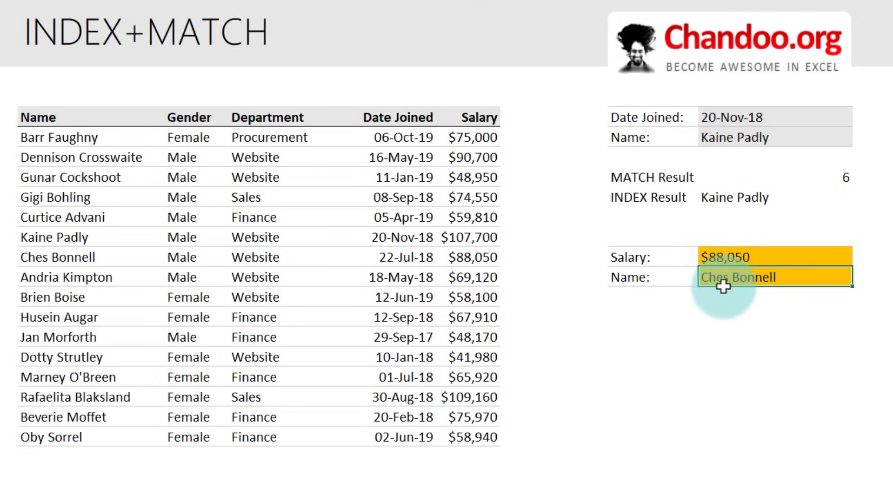
# Step: Wrap the salary lookup formula in L12 in IFERROR so that it returns "Not found" on an error
pyautogui.doubleClick(725, 287)
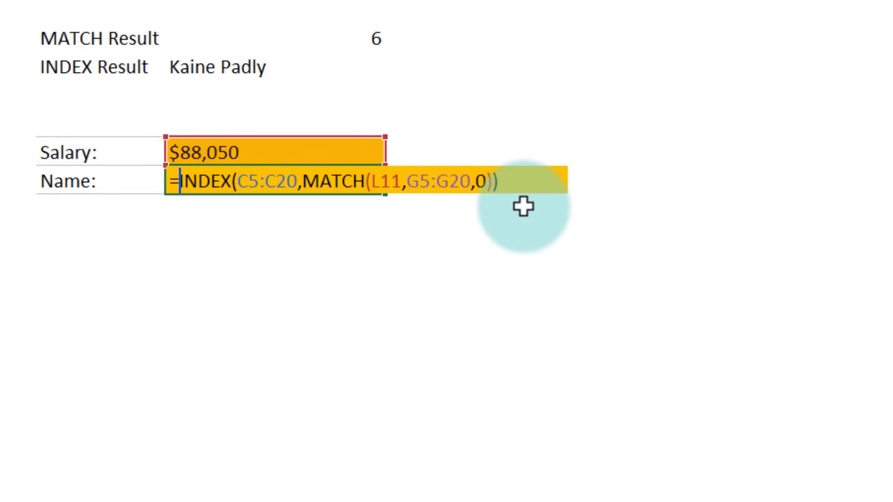
pyautogui.write('u')
pyautogui.press('BackSpace')
pyautogui.write('if')
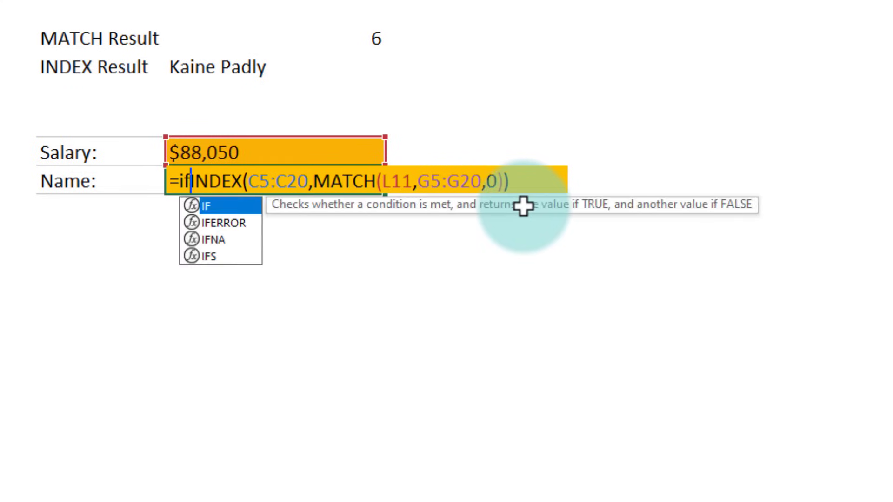
pyautogui.press('Down')
pyautogui.press('Tab')
pyautogui.press('End')
pyautogui.write(',')
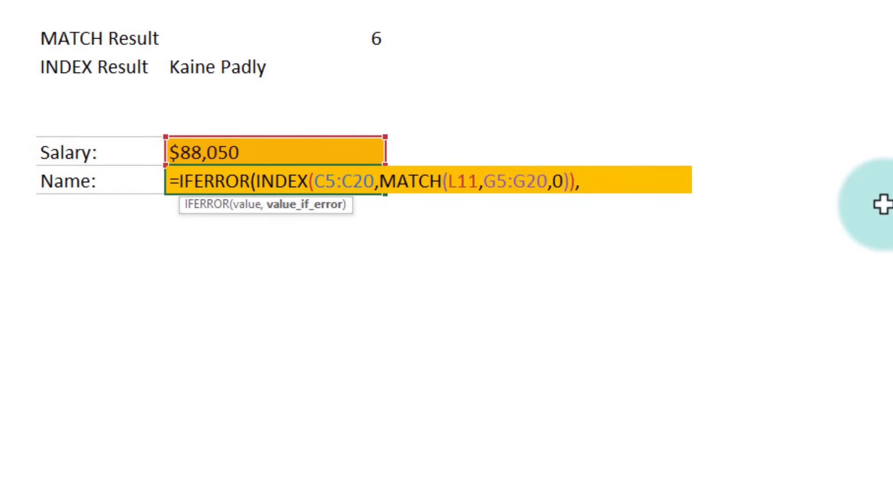
pyautogui.write('"Not found")')
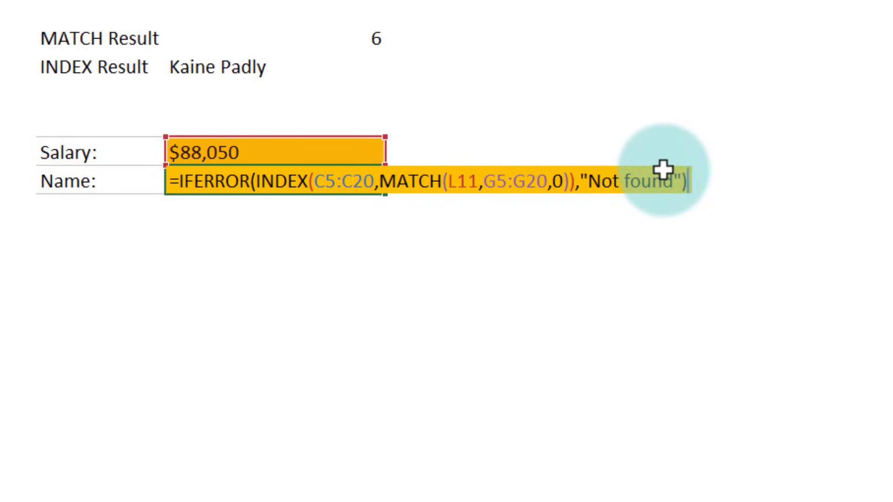
pyautogui.press('Return')
pyautogui.click(319, 177)
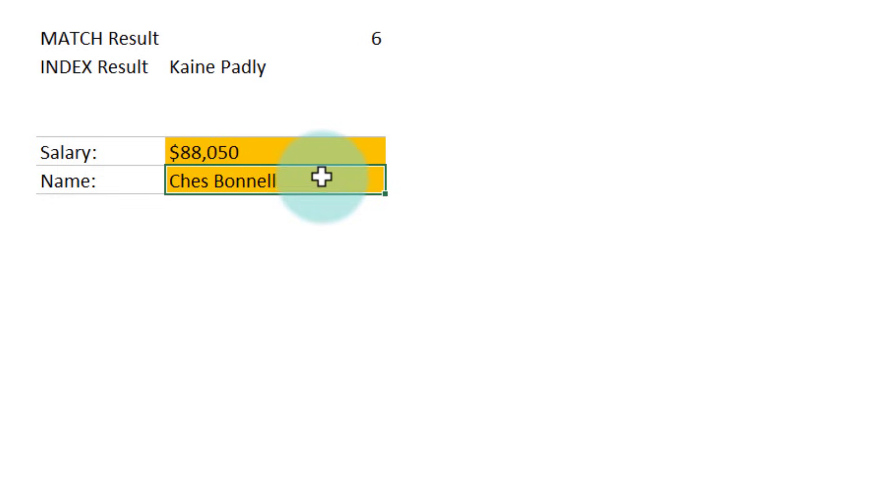
# Step: Set the lookup salary in L11 to 88000 to test the error handling
pyautogui.click(254, 148)
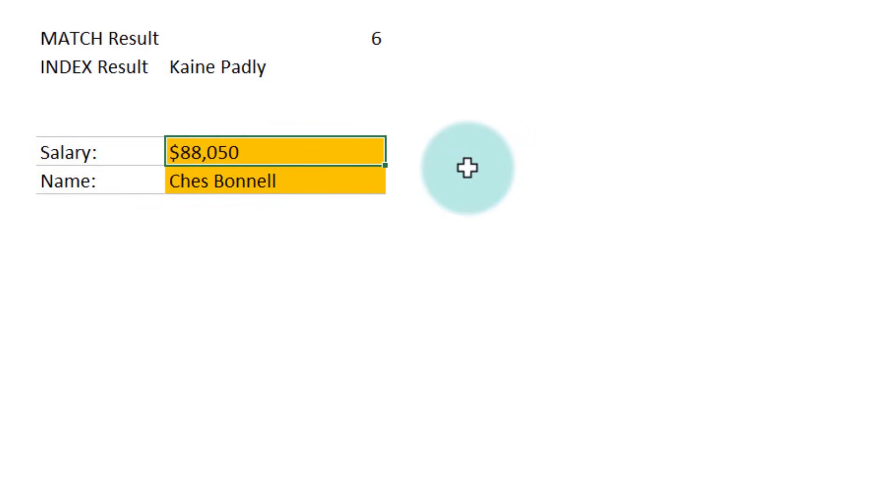
pyautogui.press('F2')
pyautogui.press('BackSpace')
pyautogui.press('BackSpace')
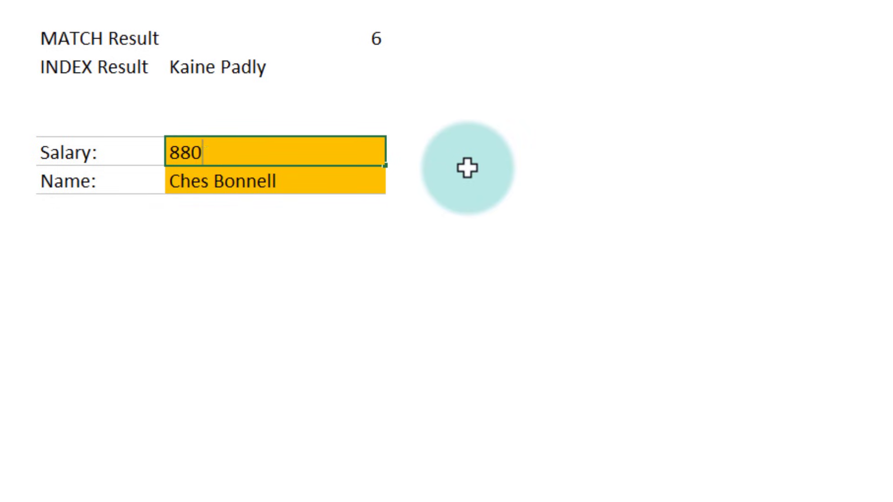
pyautogui.write('00')
pyautogui.press('Return')
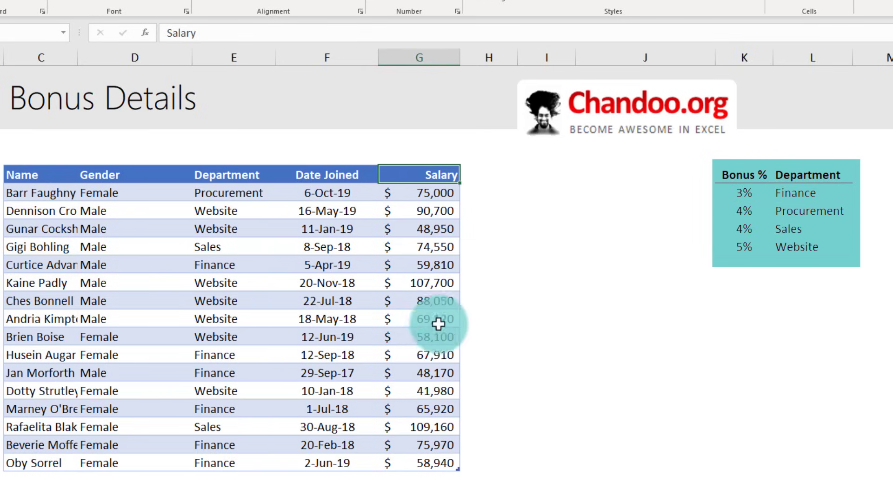
# Step: Add a Bonus column beside Salary in the Bonus Details table
pyautogui.click(471, 193)
pyautogui.click(480, 211)
pyautogui.click(475, 231)
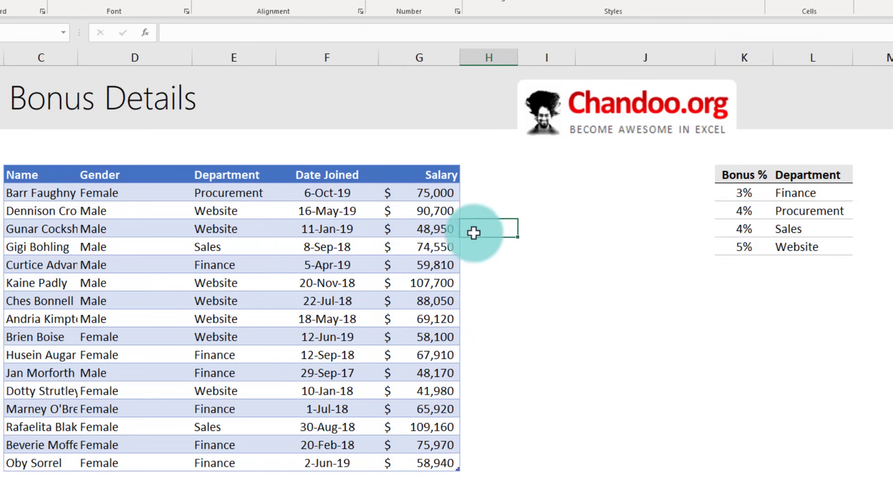
pyautogui.click(475, 270)
pyautogui.click(475, 333)
pyautogui.hotkey('ctrl', 'Up')
pyautogui.write('Bonus')
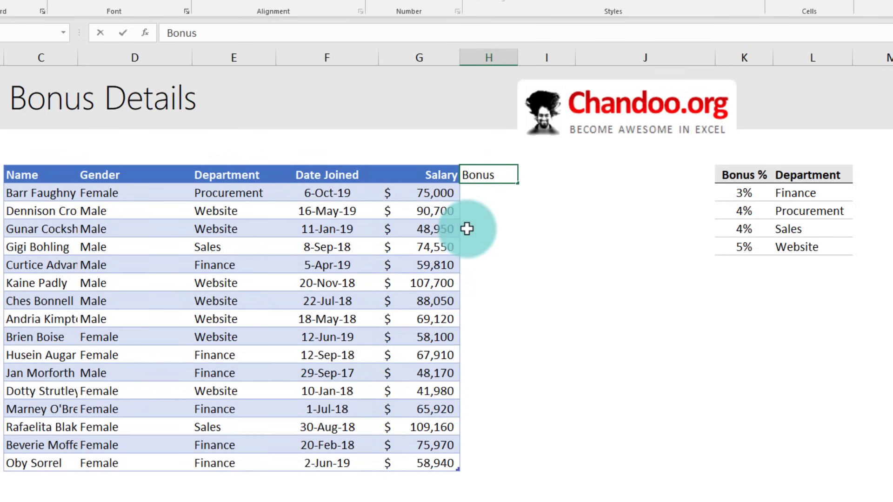
pyautogui.press('Return')
# Step: Start an INDEX formula in the first Bonus cell with the absolute bonus percentage range $K$5:$K$8 as its array
pyautogui.write('=')
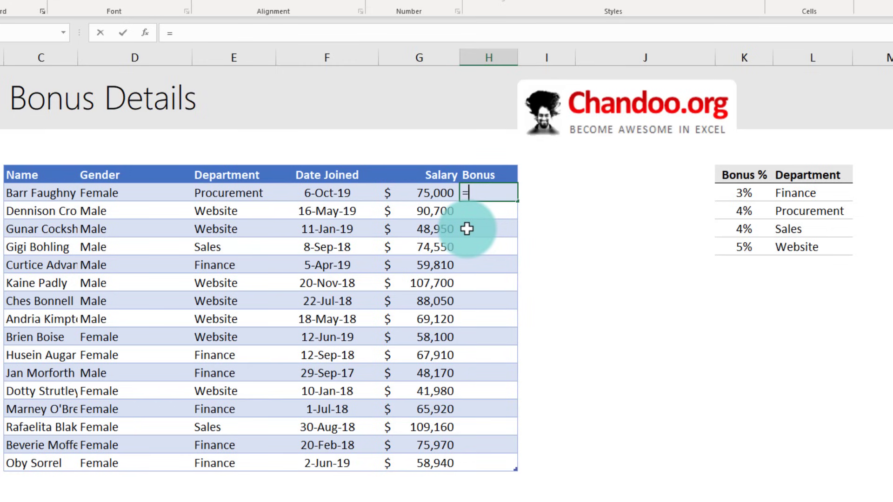
pyautogui.write('index')
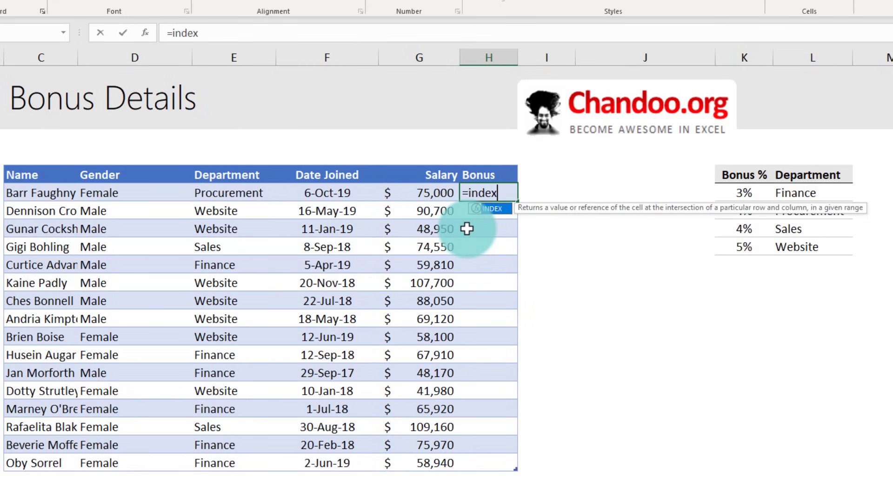
pyautogui.press('Tab')
pyautogui.moveTo(743, 193); pyautogui.dragTo(743, 247)
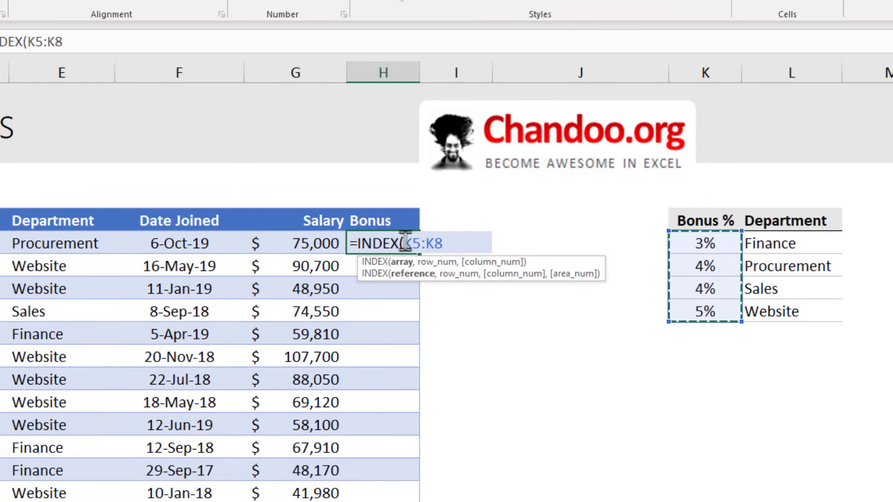
pyautogui.moveTo(403, 242); pyautogui.dragTo(447, 240)
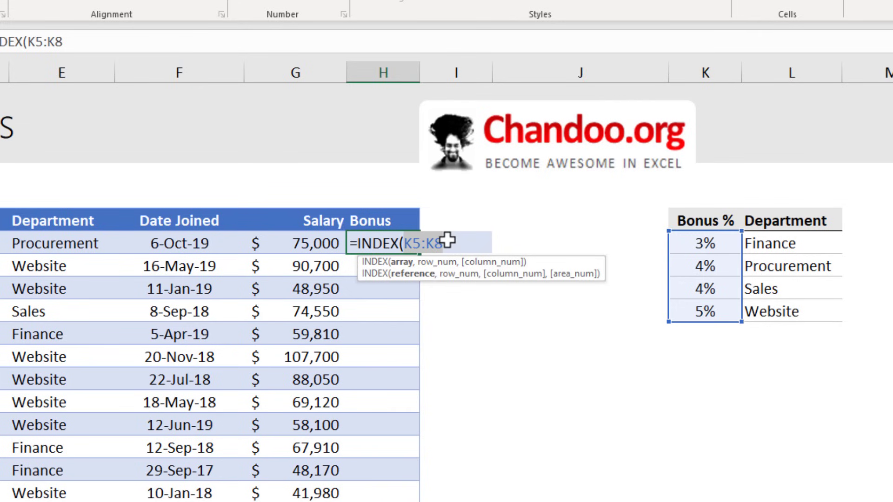
pyautogui.press('F4')
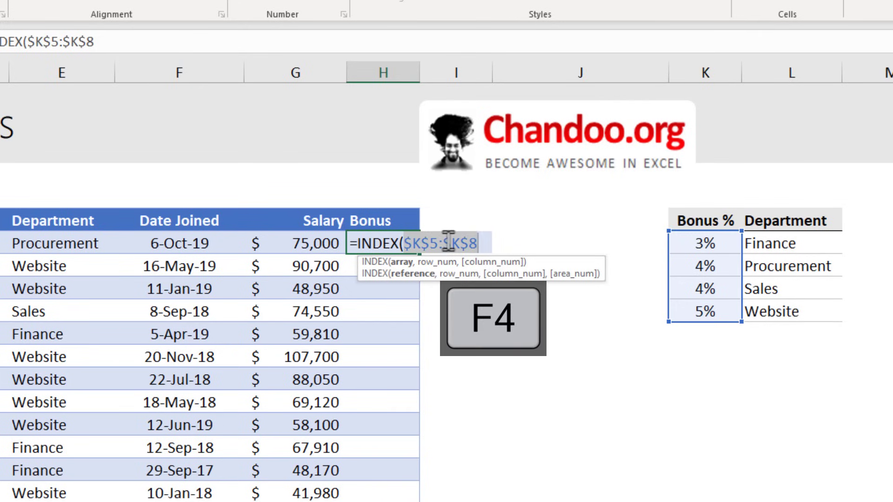
pyautogui.click(482, 241)
pyautogui.write(',mat')
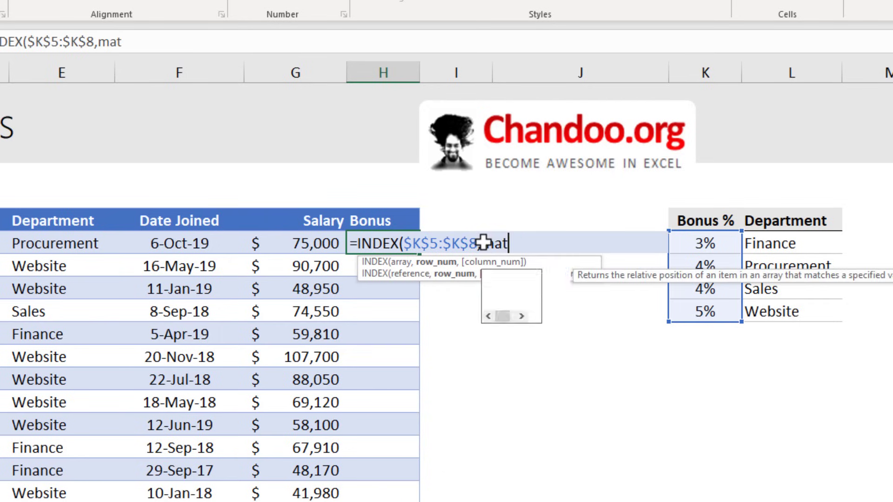
pyautogui.write('ch')
pyautogui.press('Tab')
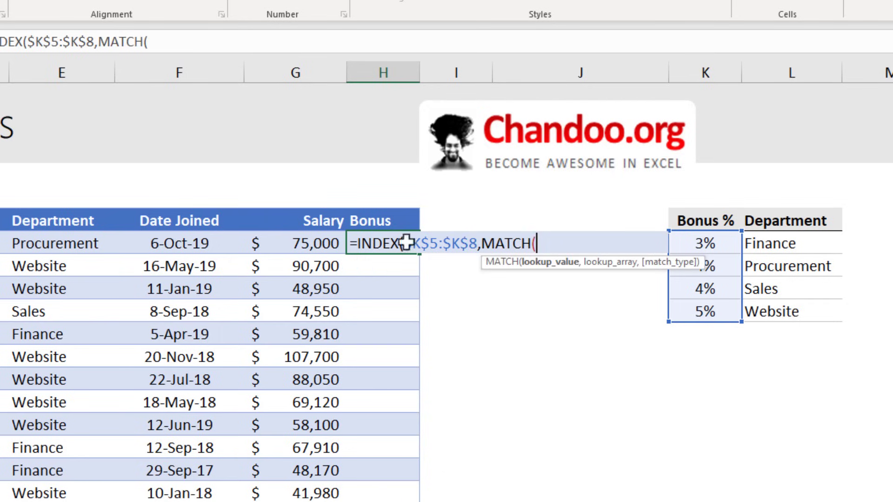
pyautogui.click(76, 241)
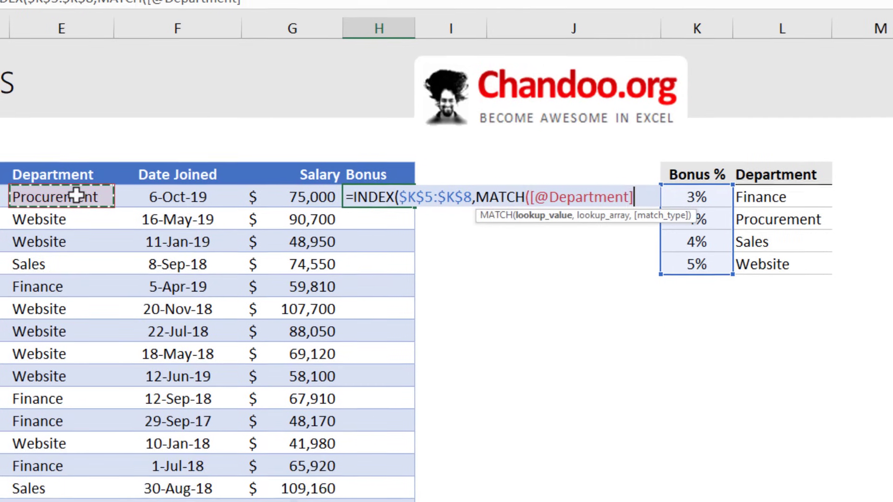
pyautogui.write(',')
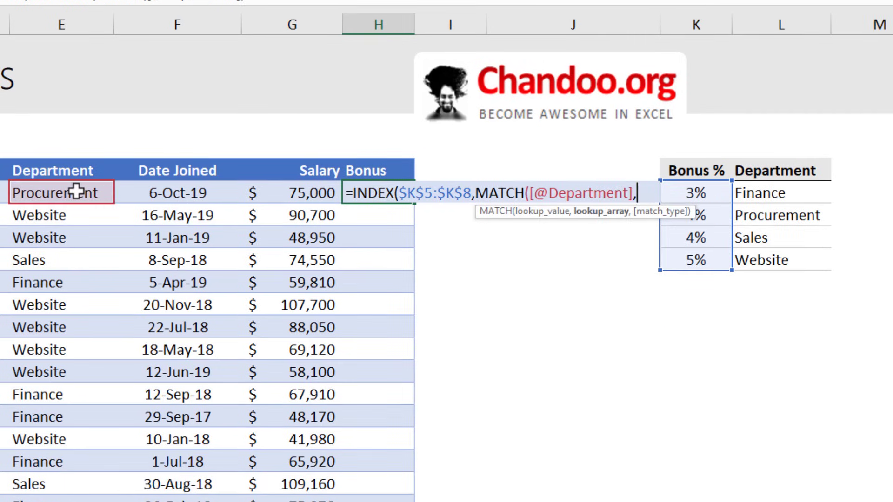
pyautogui.click(789, 244)
pyautogui.moveTo(779, 194); pyautogui.dragTo(787, 259)
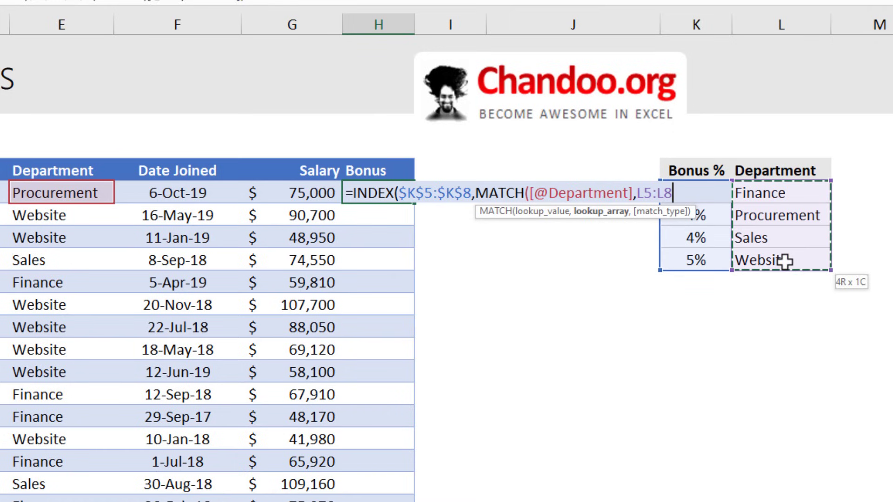
pyautogui.moveTo(637, 193); pyautogui.dragTo(670, 192)
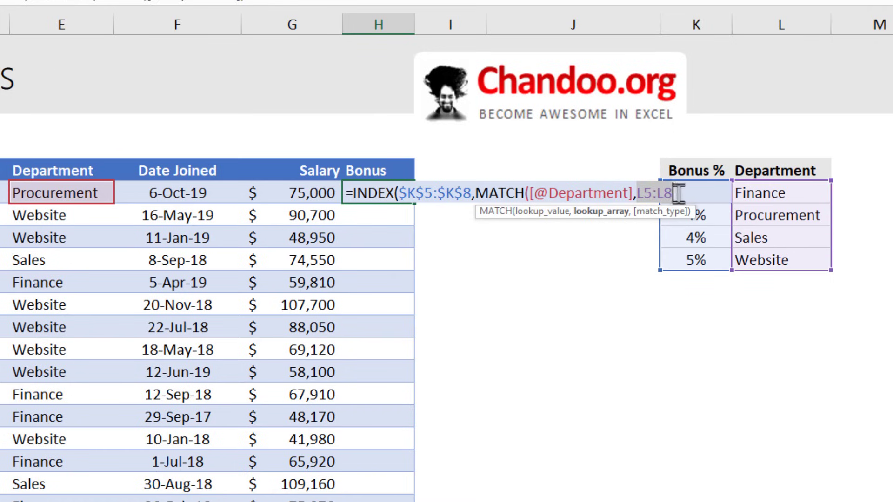
pyautogui.press('F4')
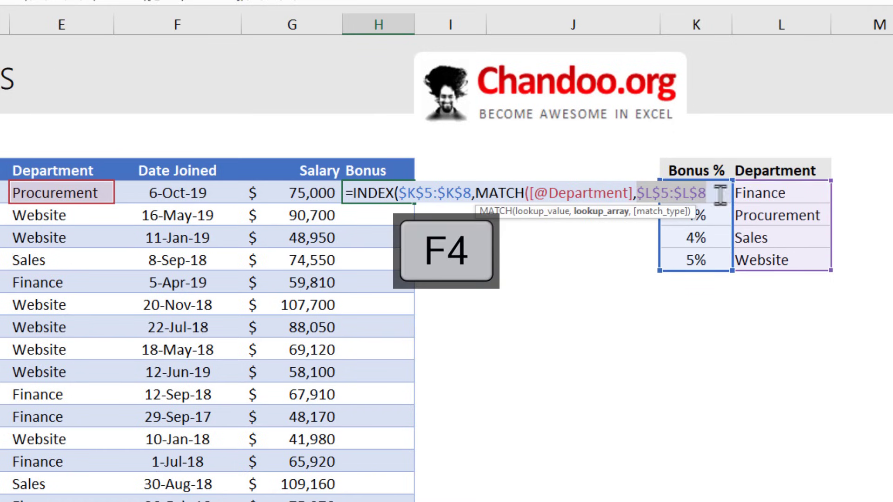
pyautogui.write(',0')
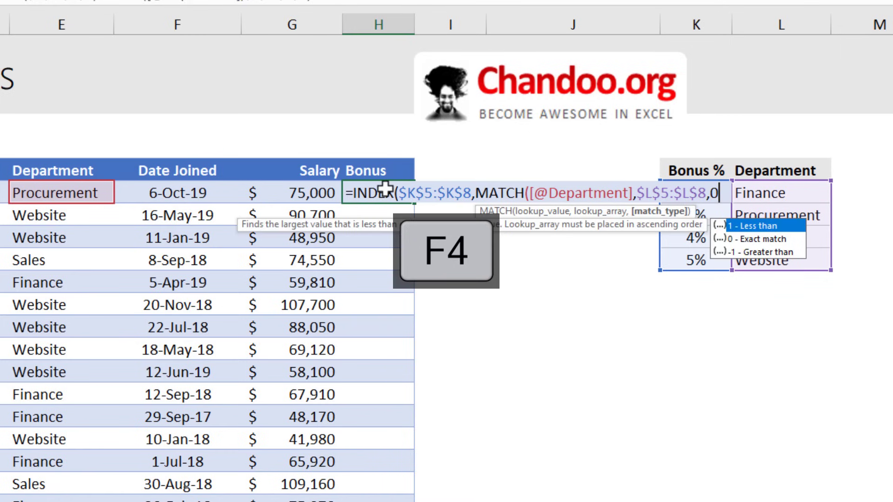
pyautogui.write('))')
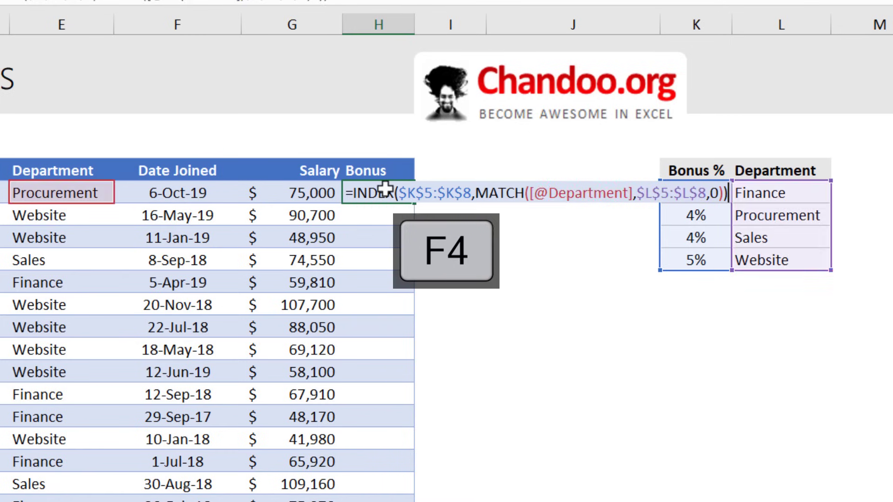
pyautogui.press('Return')
# Step: Format all values in the Bonus column as percentages
pyautogui.moveTo(381, 193); pyautogui.dragTo(384, 501)
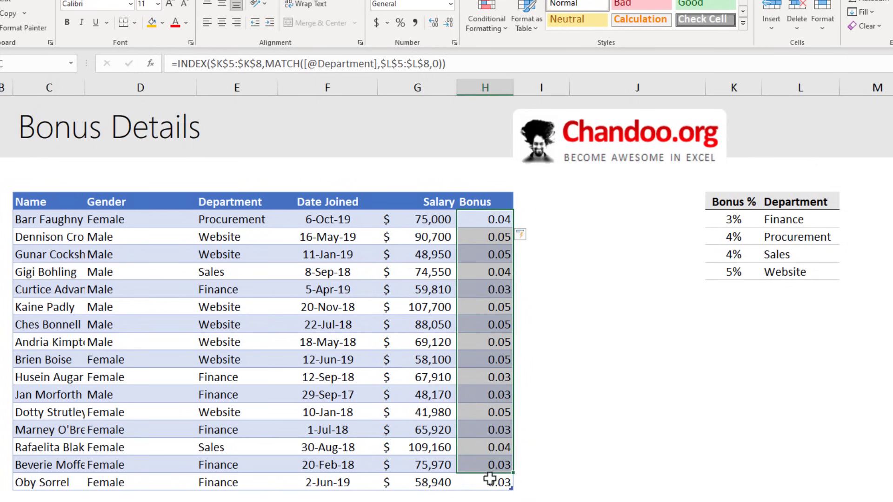
pyautogui.moveTo(489, 479); pyautogui.dragTo(488, 484)
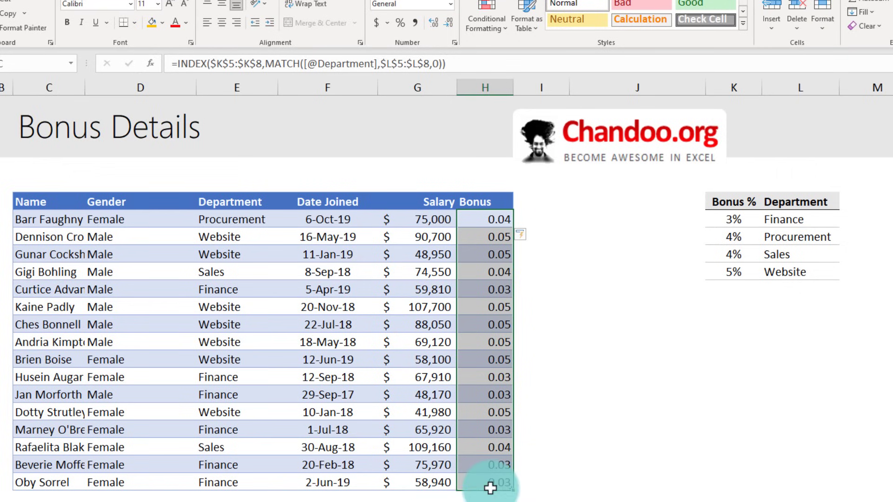
pyautogui.click(399, 24)
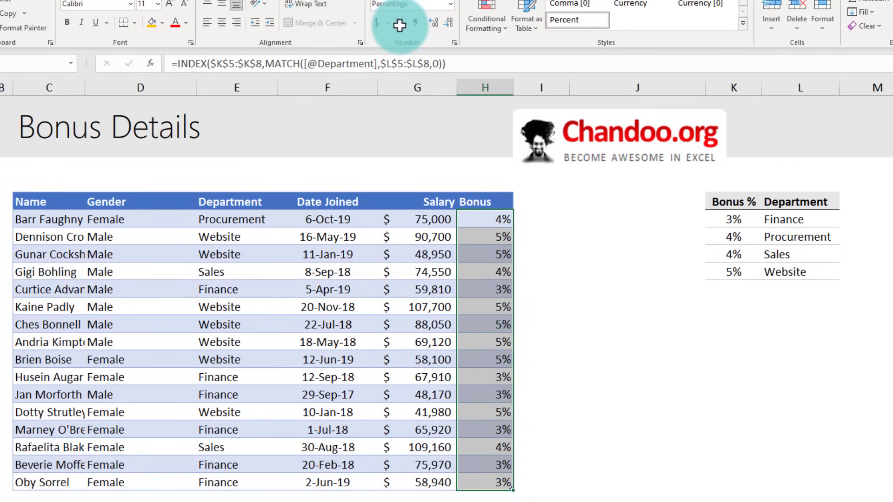
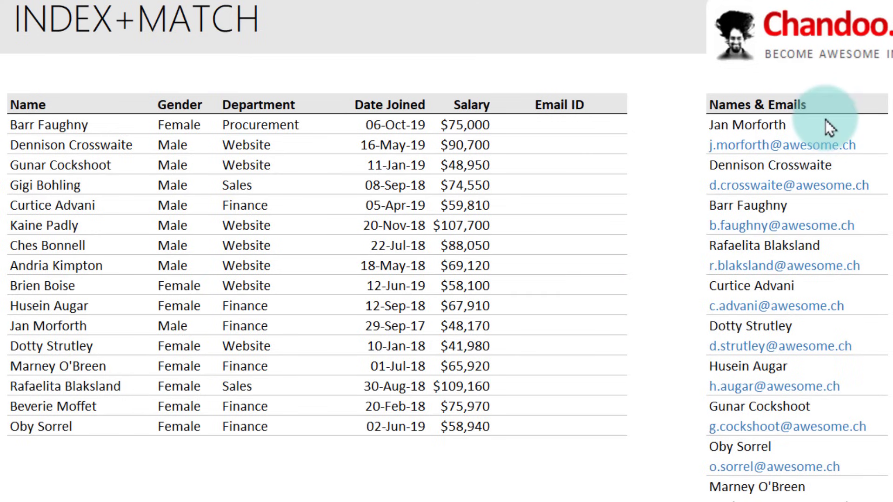
# Step: Start a MATCH formula in the first Email ID cell with name cell C5 as lookup value and K5:K26 as lookup array
pyautogui.scroll(-4, 825, 119)
pyautogui.scroll(4, 825, 119)
pyautogui.click(791, 124)
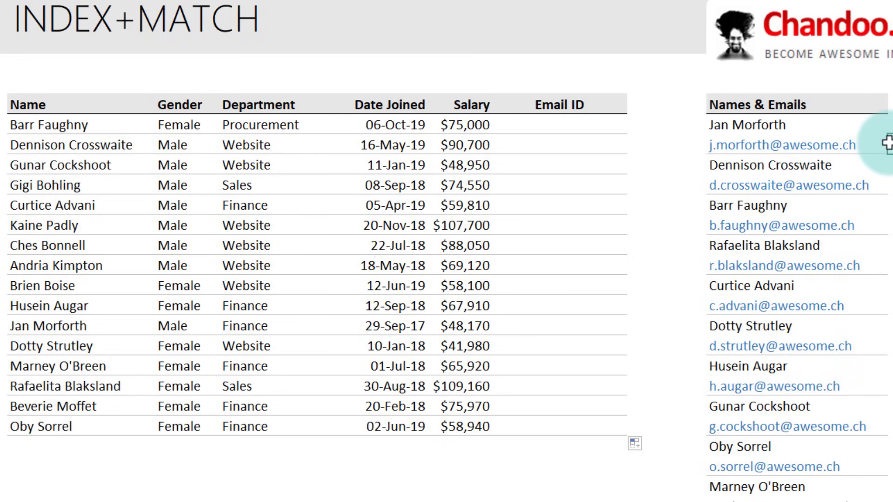
pyautogui.click(573, 123)
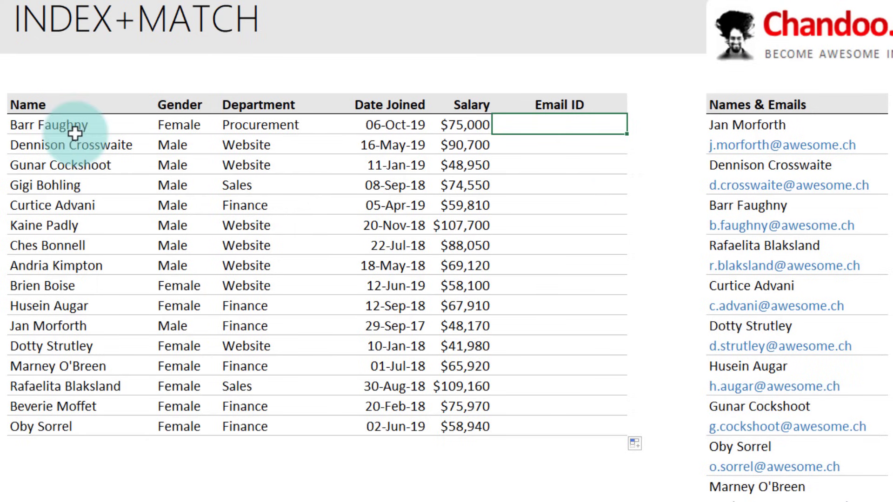
pyautogui.write('=ma')
pyautogui.press('Tab')
pyautogui.click(74, 133)
pyautogui.write(',')
pyautogui.press('Right')
pyautogui.press('Right')
pyautogui.press('Right')
pyautogui.hotkey('shift', 'Down')
pyautogui.hotkey('shift', 'Down')
pyautogui.hotkey('shift', 'Down')
pyautogui.hotkey('shift', 'Down')
pyautogui.hotkey('shift', 'Down')
pyautogui.hotkey('shift', 'Down')
pyautogui.hotkey('shift', 'Down')
pyautogui.hotkey('shift', 'Down')
pyautogui.hotkey('shift', 'Down')
pyautogui.hotkey('shift', 'Down')
pyautogui.hotkey('shift', 'Down')
pyautogui.hotkey('shift', 'Down')
pyautogui.hotkey('shift', 'Down')
pyautogui.hotkey('shift', 'Down')
pyautogui.hotkey('shift', 'Down')
pyautogui.hotkey('shift', 'Down')
pyautogui.hotkey('shift', 'Down')
pyautogui.hotkey('shift', 'Down')
pyautogui.hotkey('shift', 'Down')
pyautogui.hotkey('shift', 'Down')
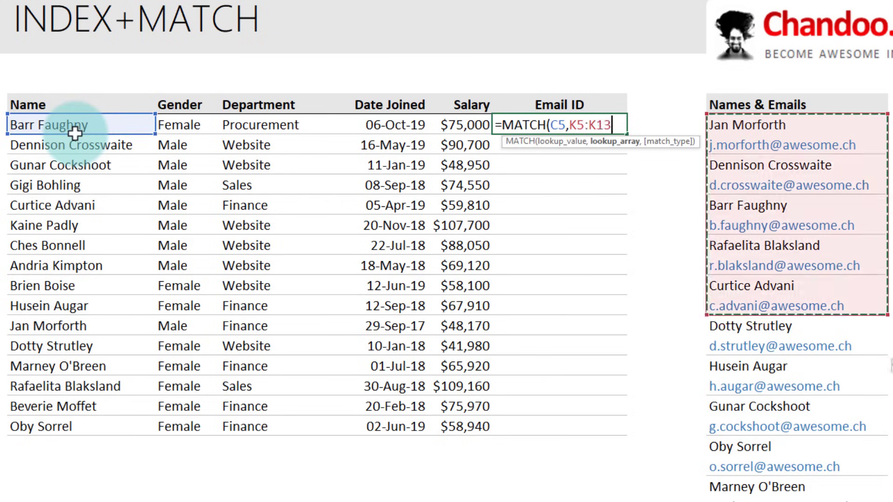
pyautogui.scroll(2, 76, 133)
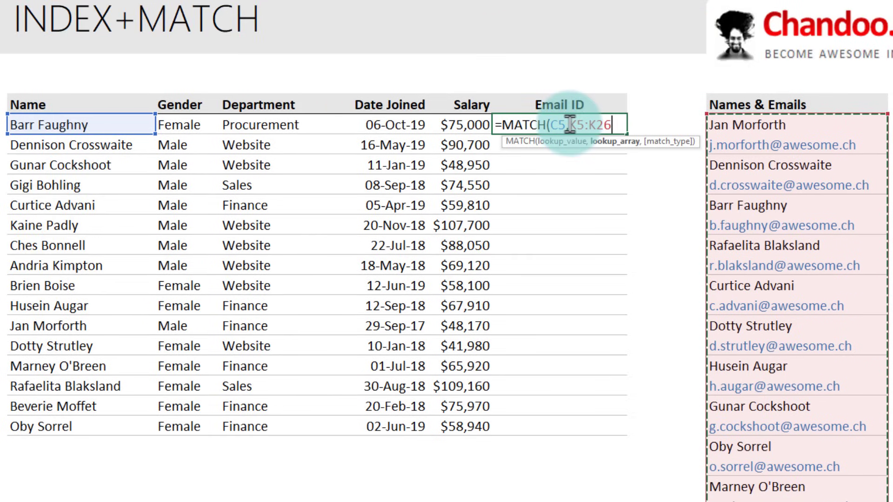
# Step: Make the MATCH lookup array absolute as $K$5:$K$26, set match type 0 and enter the formula
pyautogui.moveTo(568, 125); pyautogui.dragTo(618, 123)
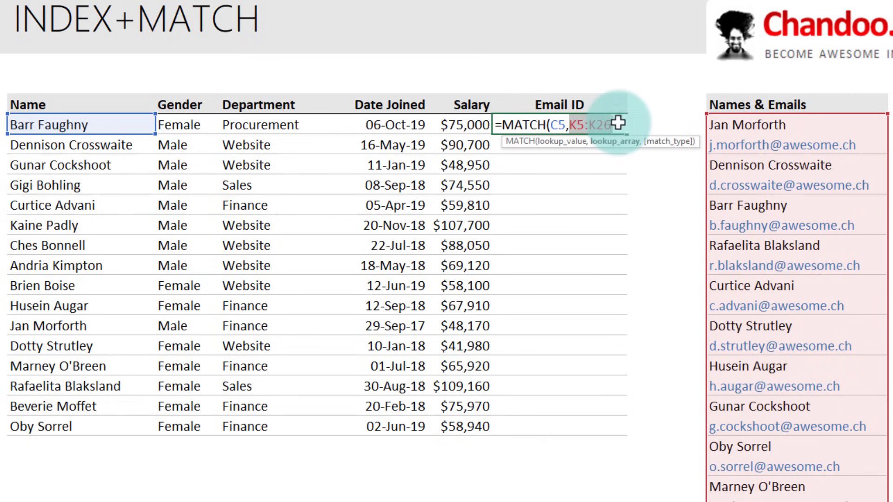
pyautogui.press('F4')
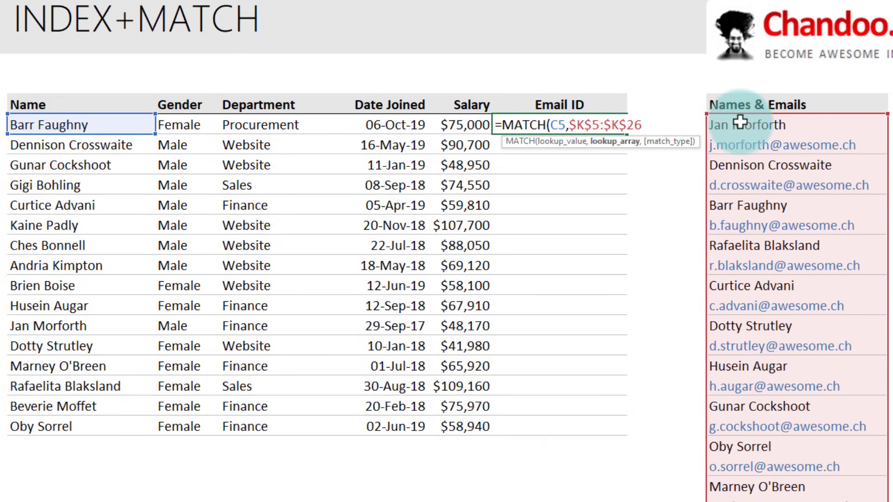
pyautogui.write(',0)')
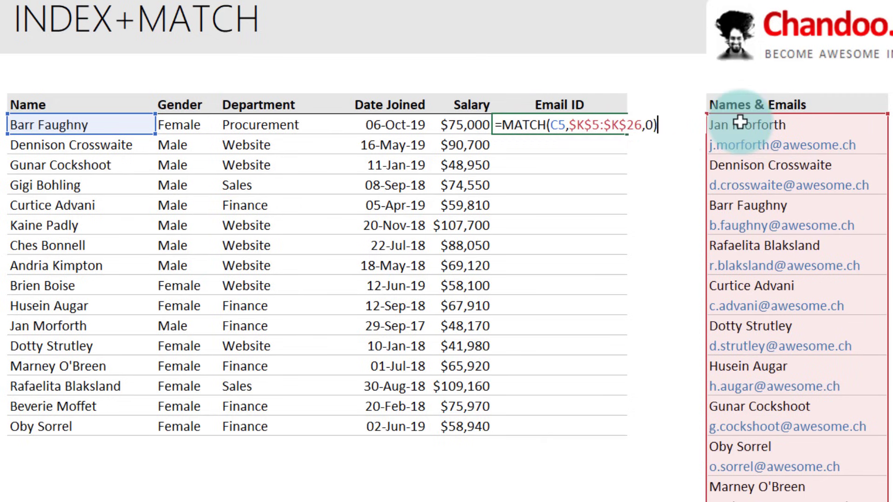
pyautogui.press('Return')
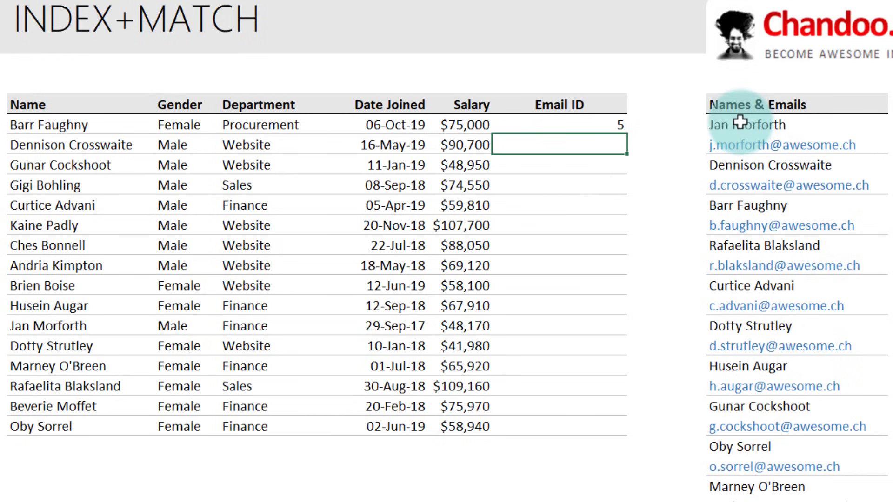
# Step: Wrap the first Email ID cell's MATCH in an INDEX function with the absolute range $K$5:$K$26 as its array
pyautogui.click(613, 124)
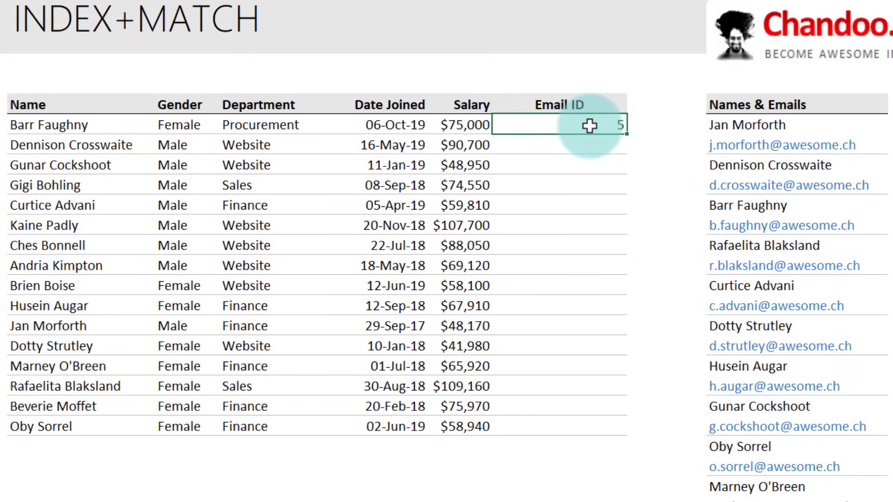
pyautogui.press('F2')
pyautogui.click(502, 124)
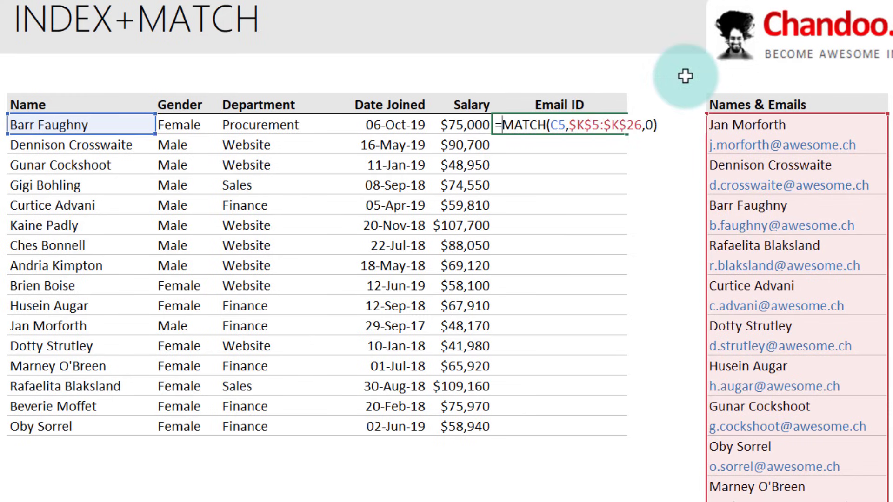
pyautogui.write('index')
pyautogui.press('Tab')
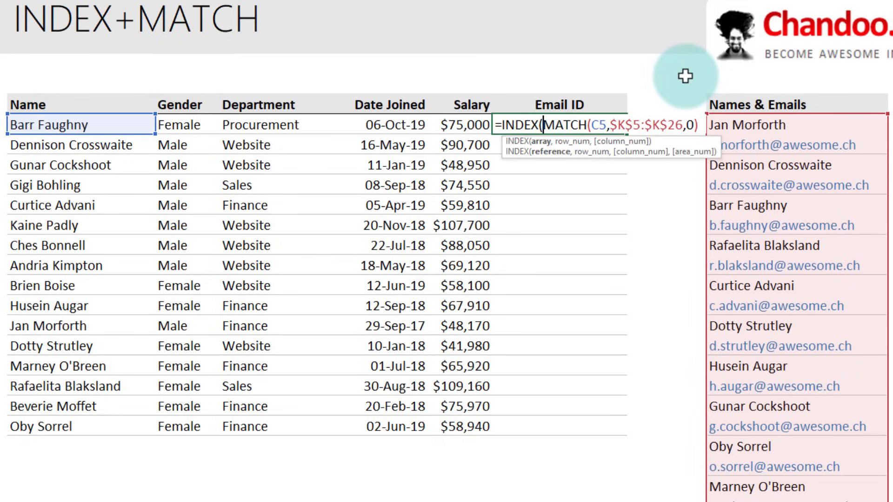
pyautogui.moveTo(832, 125); pyautogui.dragTo(846, 495)
pyautogui.write(',')
pyautogui.click(543, 54)
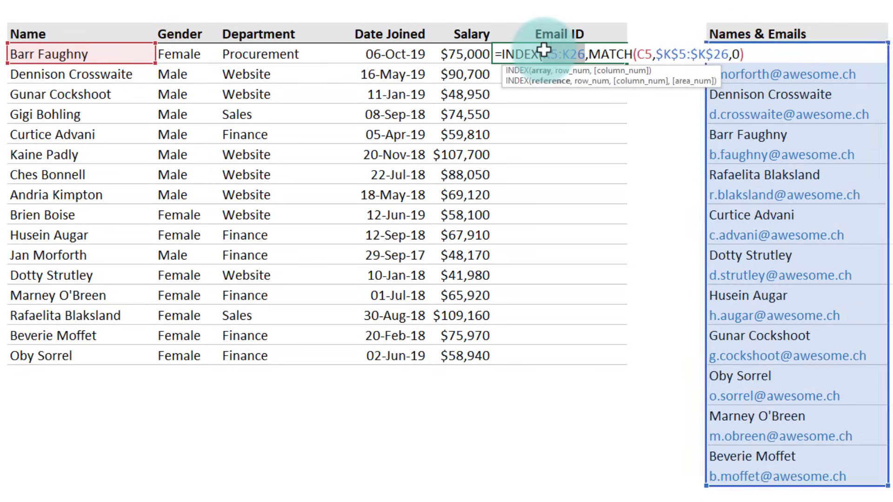
pyautogui.press('F4')
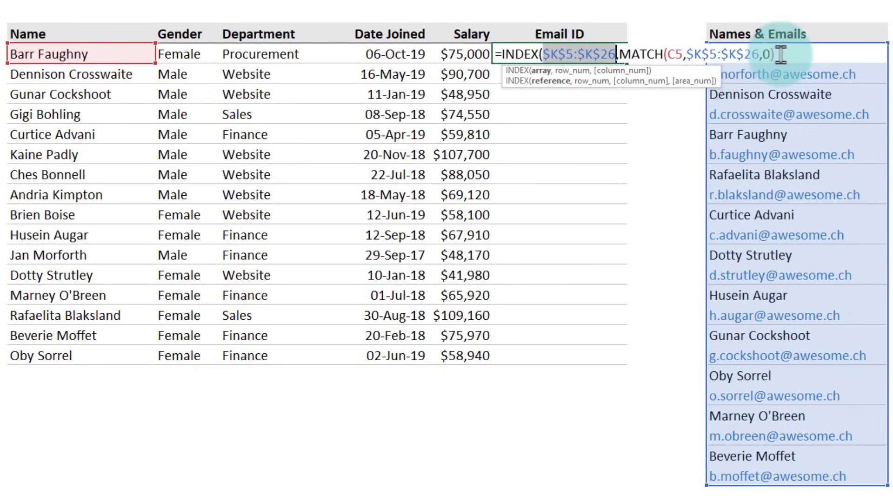
# Step: Add +1 to the MATCH row number, close the INDEX function and enter the formula
pyautogui.press('End')
pyautogui.click(623, 54)
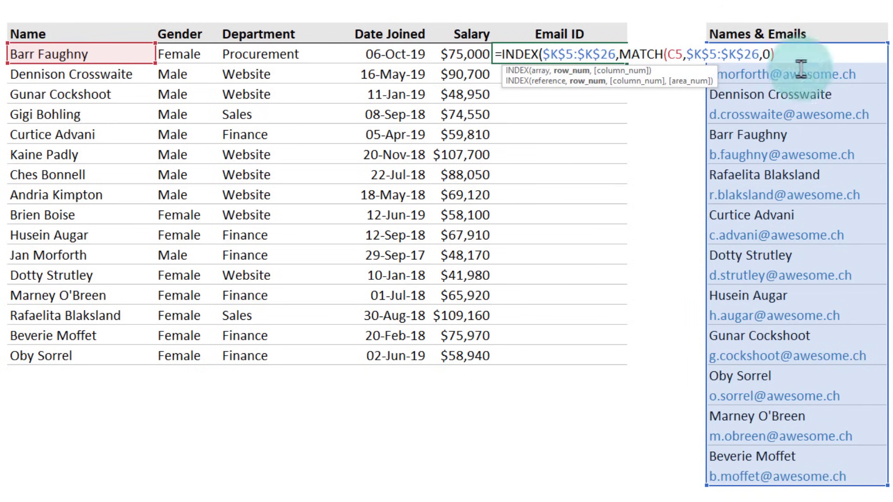
pyautogui.write('+1')
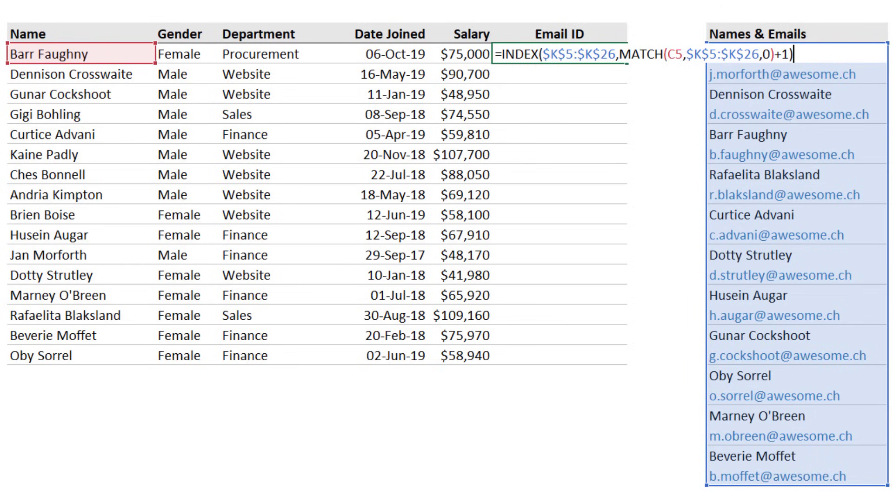
pyautogui.write(')')
pyautogui.press('Return')
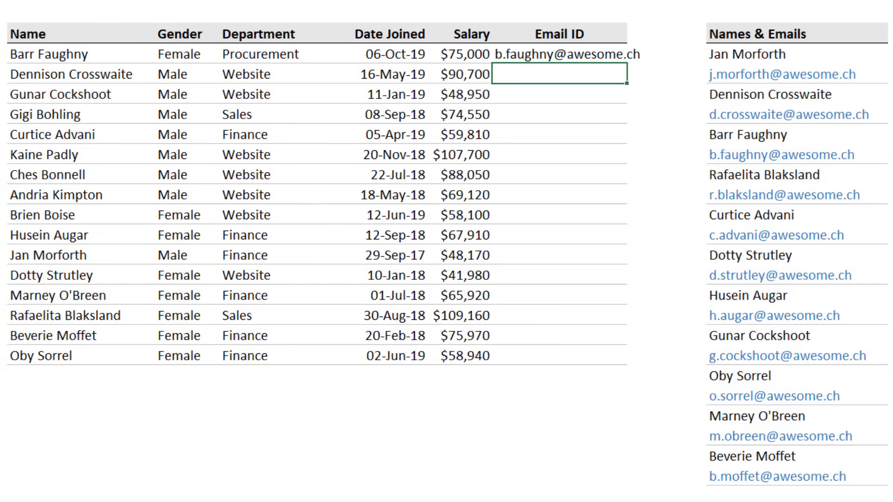
# Step: Widen the Email ID column to fit the addresses and fill the first cell's formula down to the last employee row
pyautogui.click(584, 56)
pyautogui.moveTo(627, 56); pyautogui.dragTo(656, 62)
pyautogui.click(588, 56)
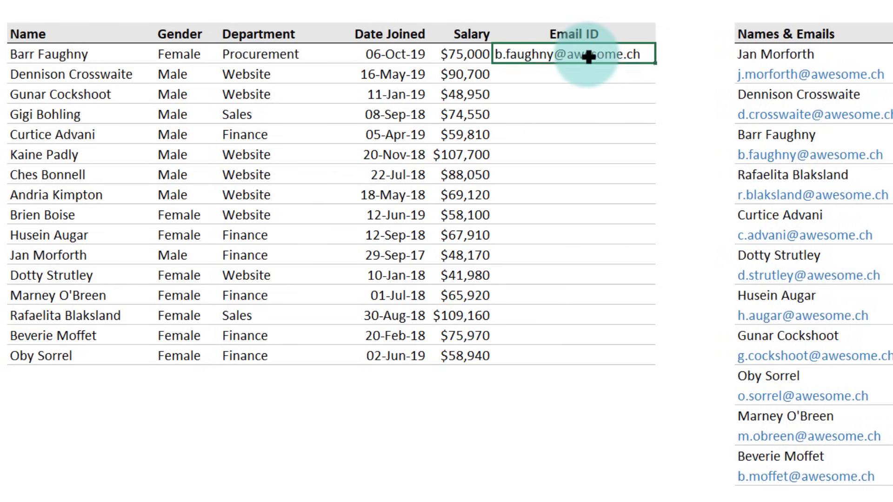
pyautogui.hotkey('shift', 'Down')
pyautogui.hotkey('shift', 'Down')
pyautogui.hotkey('shift', 'Down')
pyautogui.hotkey('shift', 'Down')
pyautogui.hotkey('shift', 'Down')
pyautogui.hotkey('shift', 'Down')
pyautogui.hotkey('shift', 'Down')
pyautogui.hotkey('shift', 'Down')
pyautogui.hotkey('shift', 'Down')
pyautogui.hotkey('shift', 'Down')
pyautogui.hotkey('shift', 'Down')
pyautogui.hotkey('shift', 'Down')
pyautogui.hotkey('shift', 'Down')
pyautogui.hotkey('shift', 'Down')
pyautogui.hotkey('shift', 'Down')
pyautogui.hotkey('ctrl', 'd')
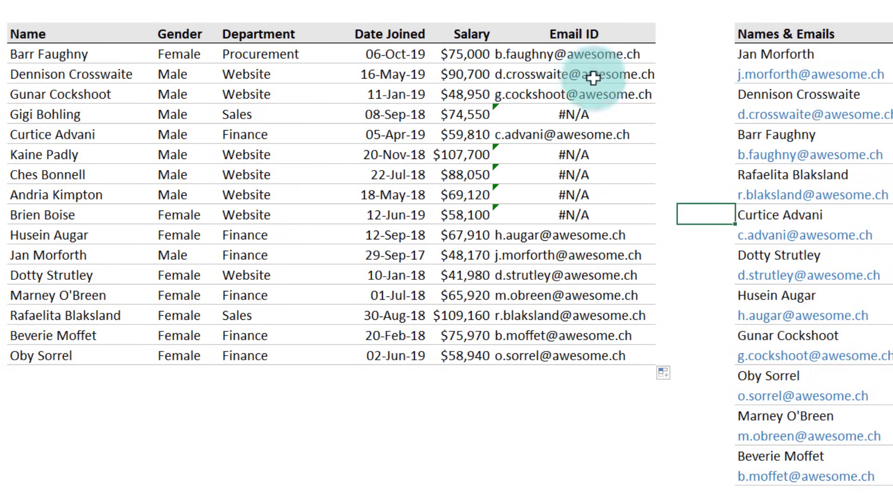
# Step: Inspect several filled Email ID cells and open the formula in the first one for review
pyautogui.click(604, 117)
pyautogui.click(602, 154)
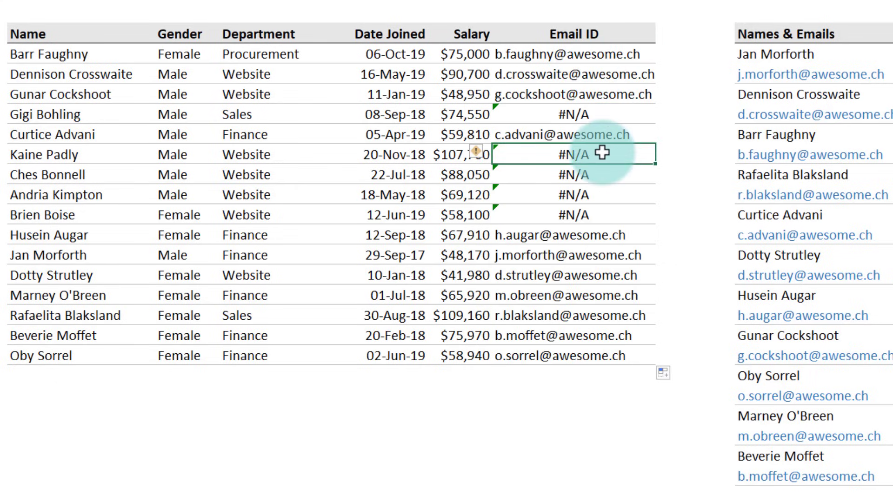
pyautogui.scroll(-2, 602, 153)
pyautogui.scroll(3, 602, 153)
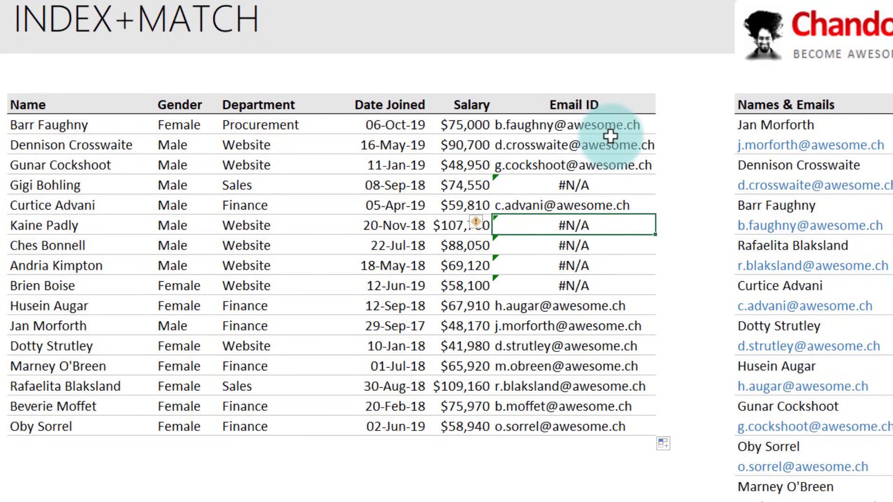
pyautogui.click(612, 139)
pyautogui.click(612, 122)
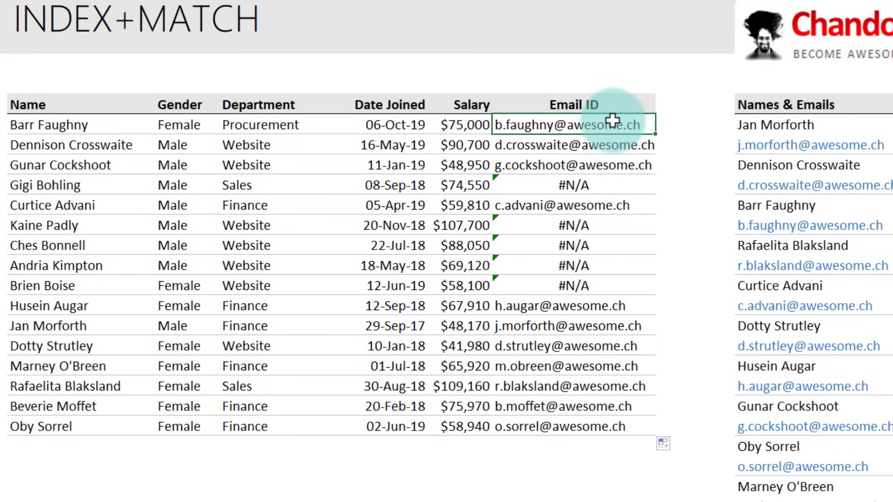
pyautogui.doubleClick(611, 122)
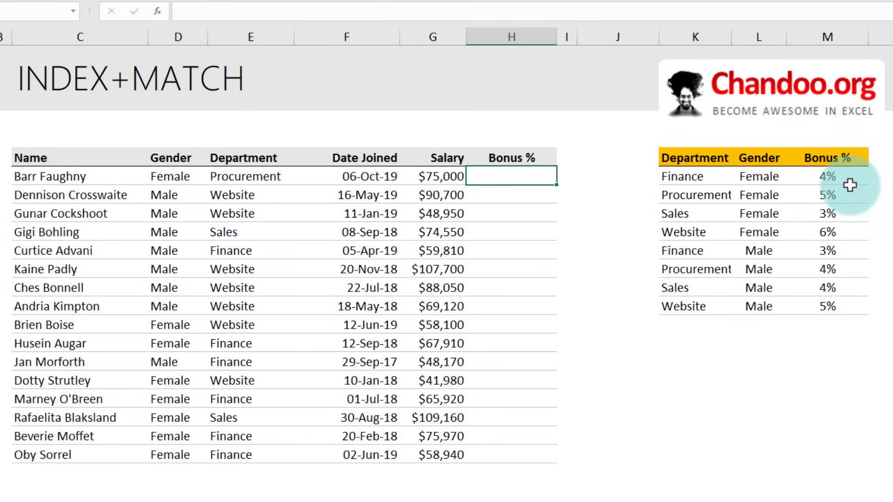
# Step: Examine the female and male Finance entries in the bonus table by department, gender and Bonus %
pyautogui.click(763, 176)
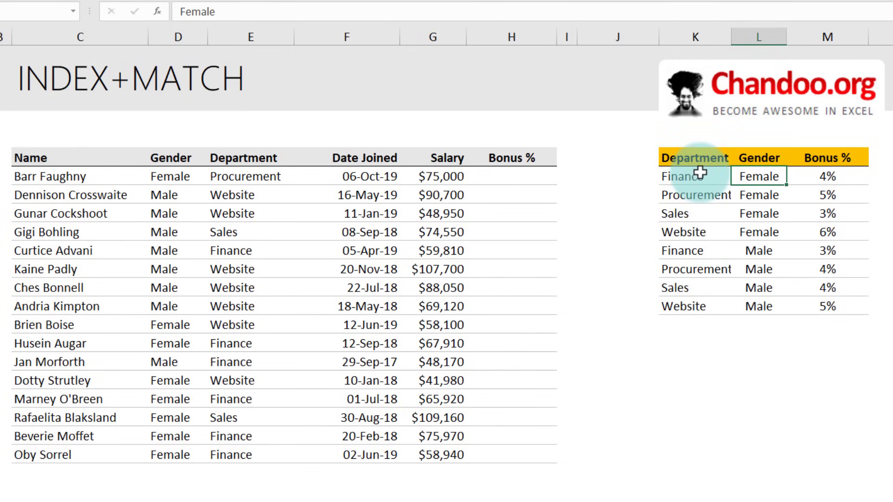
pyautogui.click(830, 177)
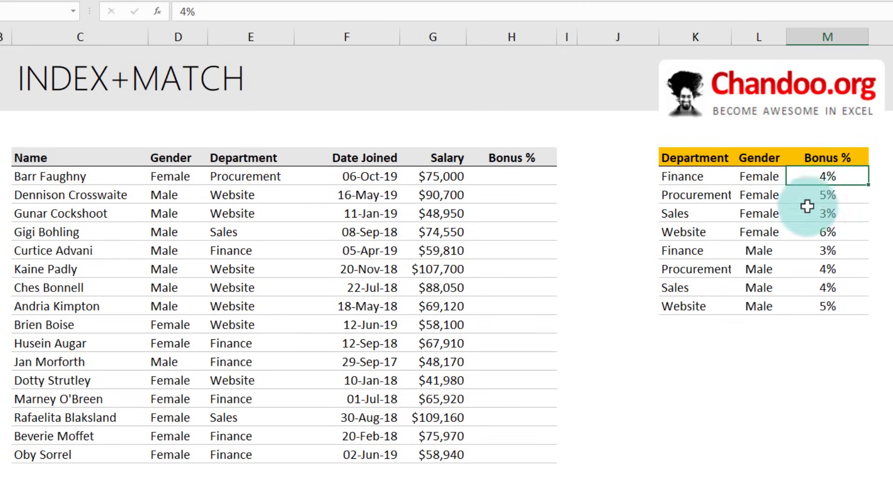
pyautogui.click(763, 251)
pyautogui.click(696, 252)
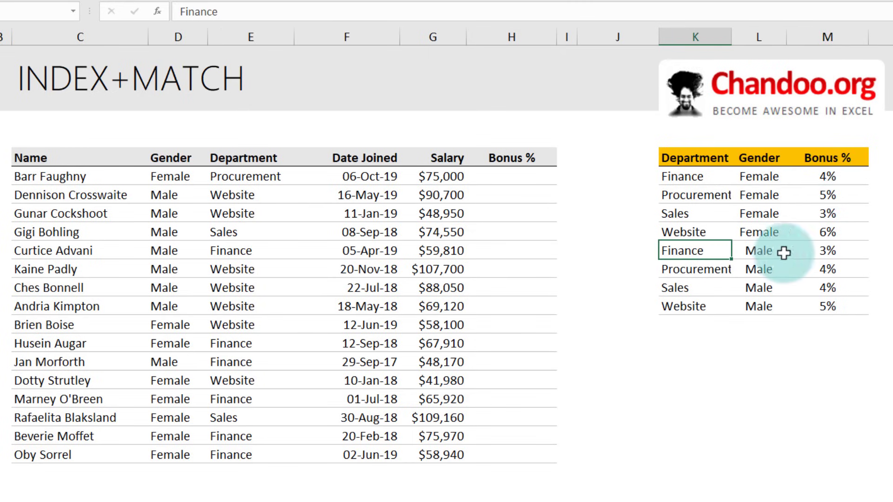
pyautogui.click(834, 252)
# Step: Start a MATCH formula in the first Bonus % cell with lookup value 1 and the absolute department range $K$5:$K$12
pyautogui.click(516, 183)
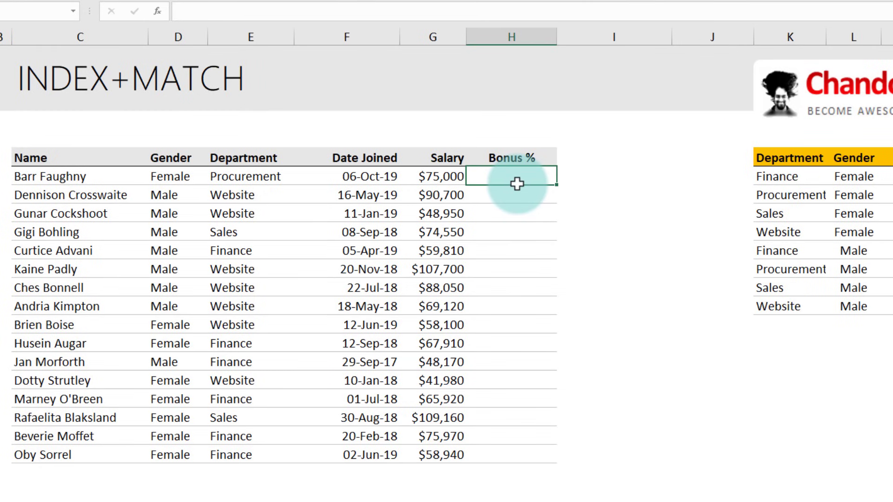
pyautogui.write('=match(')
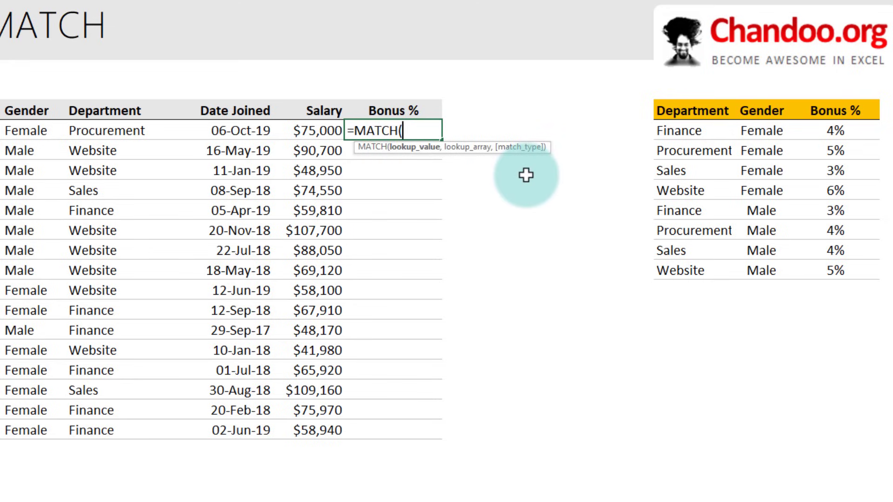
pyautogui.write('1,')
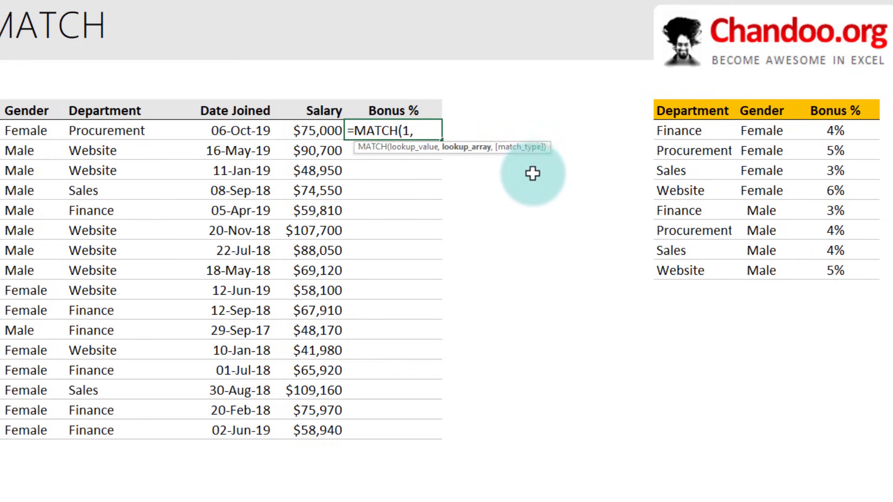
pyautogui.moveTo(678, 131); pyautogui.dragTo(684, 274)
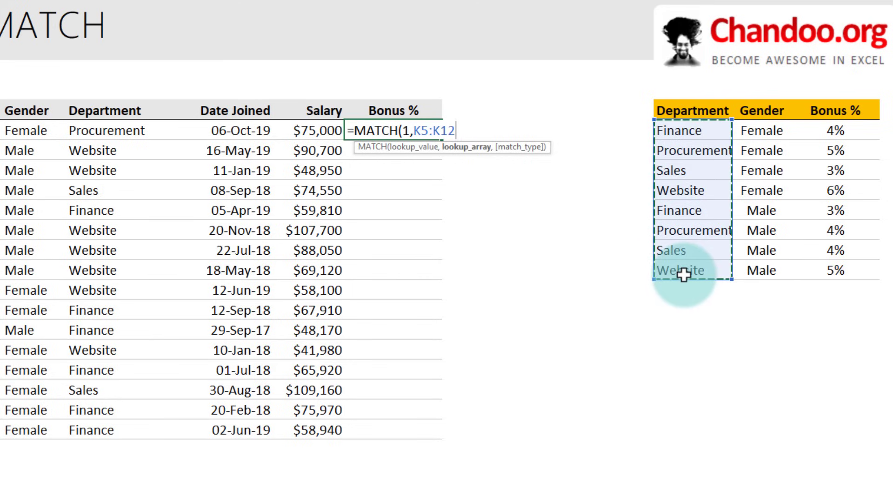
pyautogui.moveTo(415, 131); pyautogui.dragTo(508, 126)
pyautogui.press('F4')
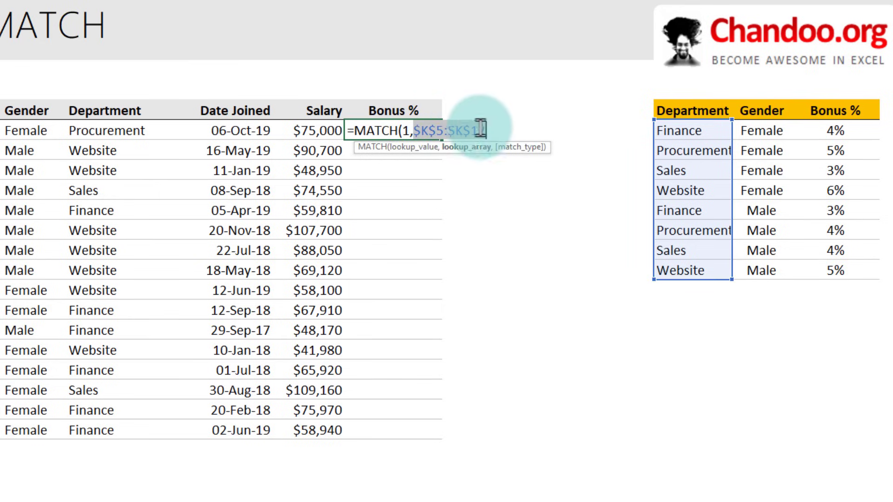
# Step: Turn the department range into the bracketed condition ($K$5:$K$12=E5) inside the MATCH lookup array
pyautogui.click(420, 131)
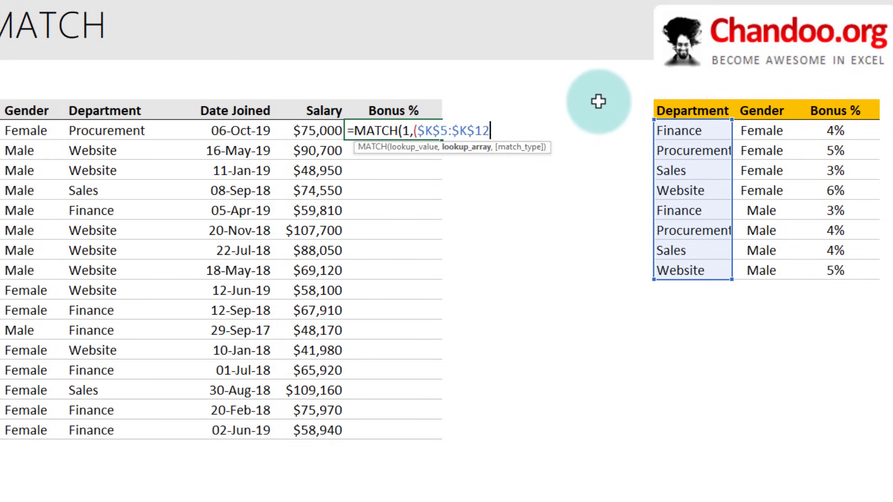
pyautogui.write('=')
pyautogui.click(88, 133)
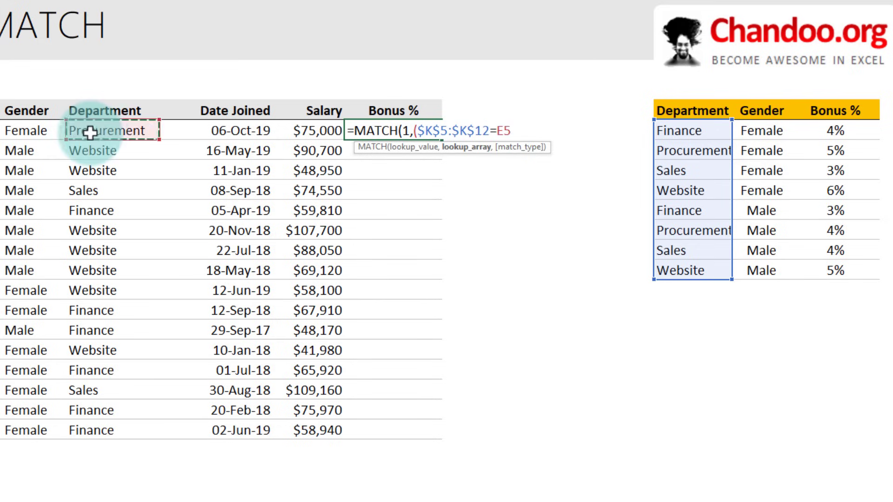
pyautogui.write(')')
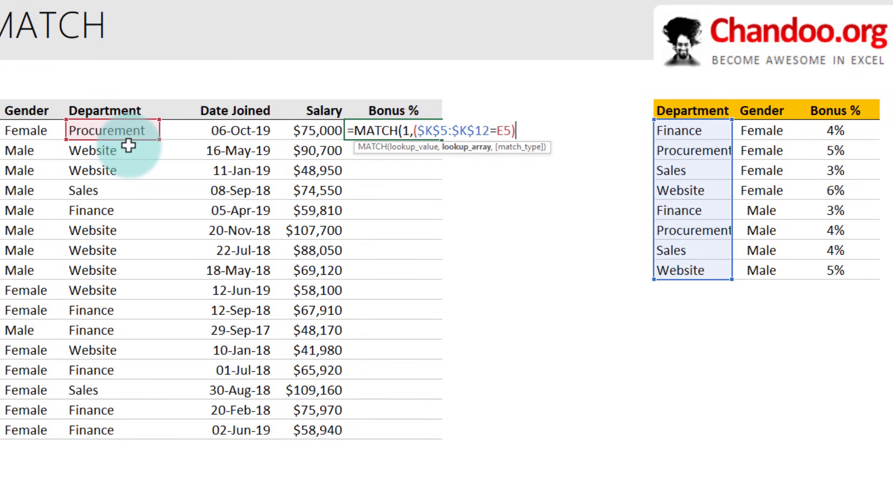
# Step: Multiply in the gender condition ($L$5:$L$12=D5), set match type 0, and enter the MATCH as an array formula
pyautogui.write('*(')
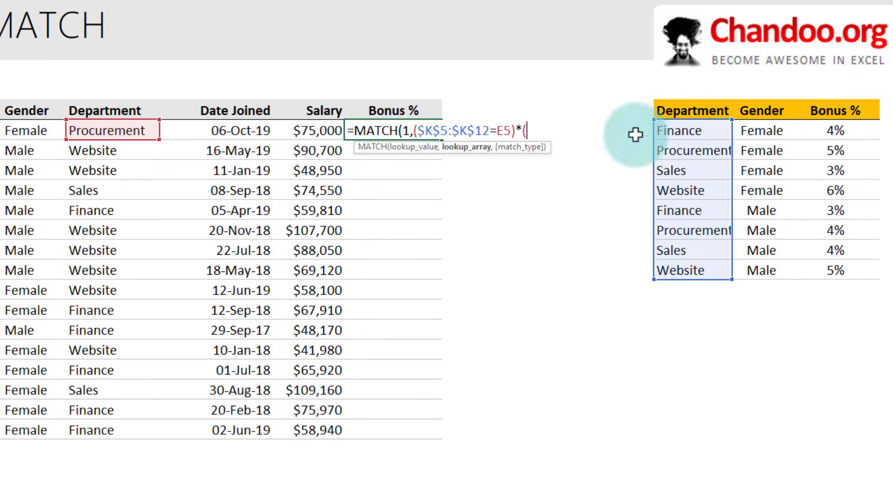
pyautogui.moveTo(768, 132); pyautogui.dragTo(790, 272)
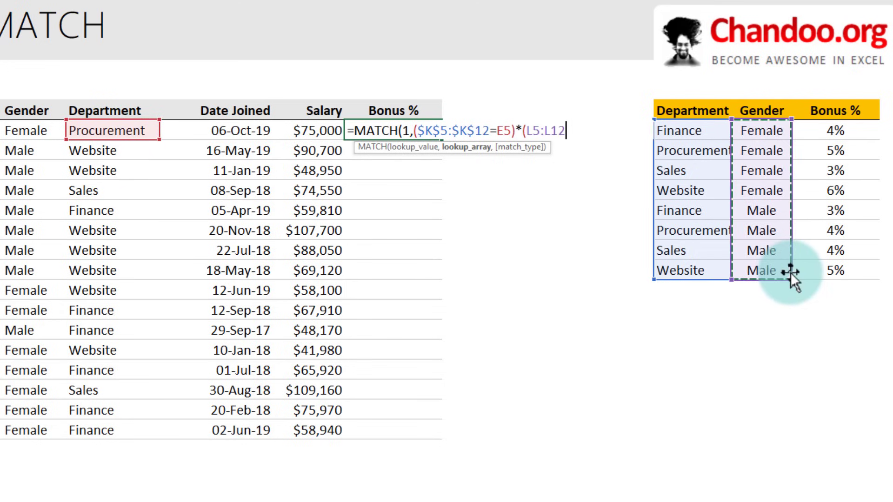
pyautogui.press('F4')
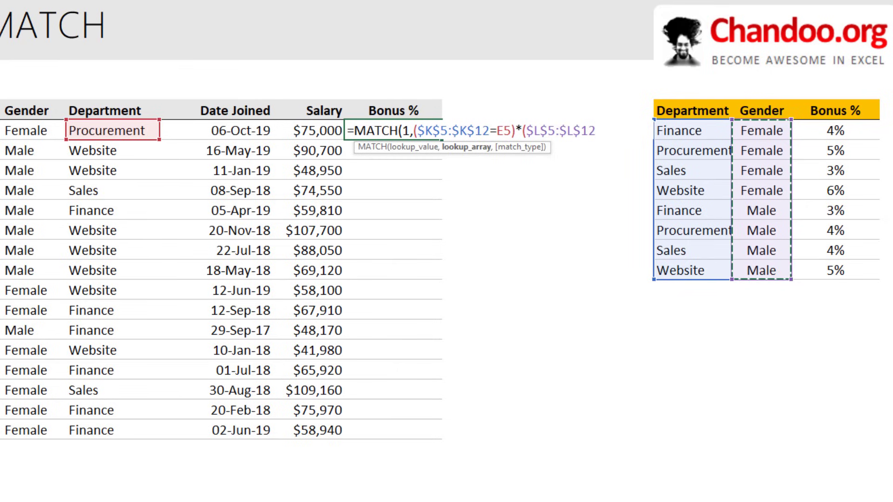
pyautogui.write('=')
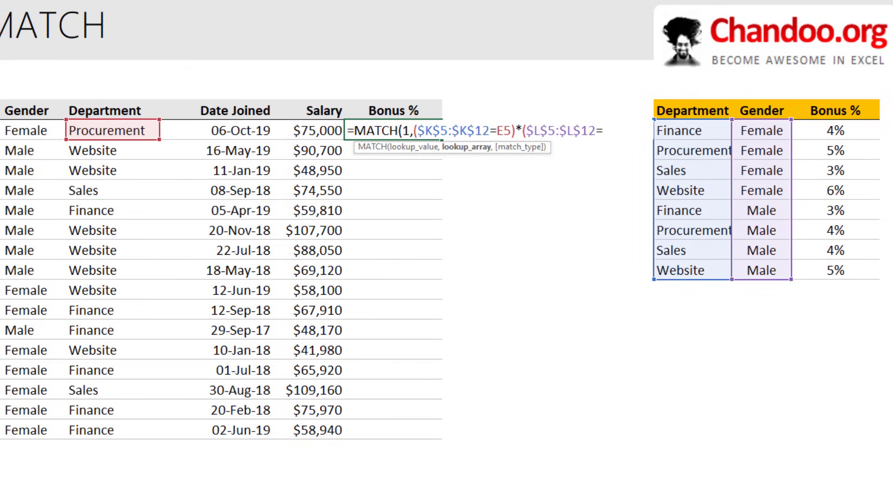
pyautogui.click(58, 132)
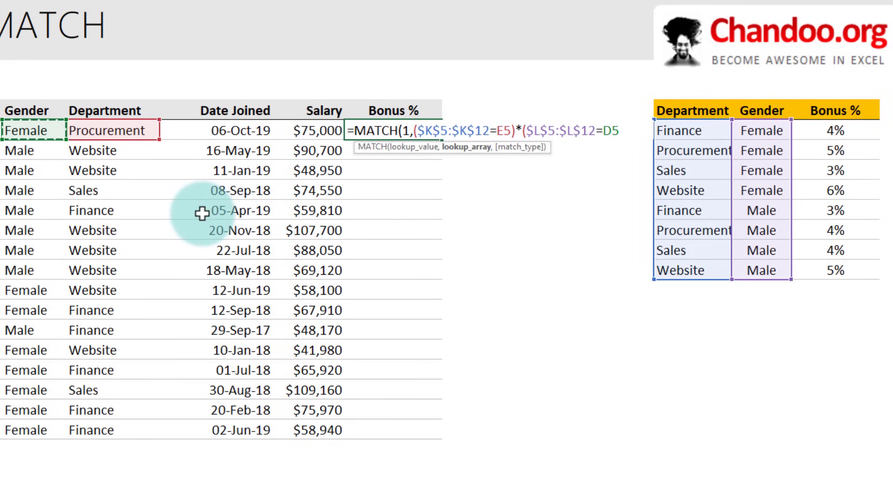
pyautogui.write('),')
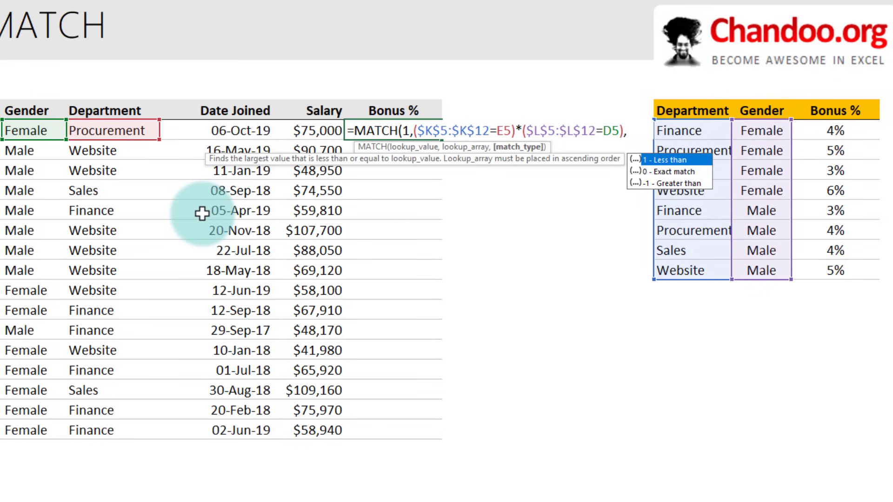
pyautogui.write('0)')
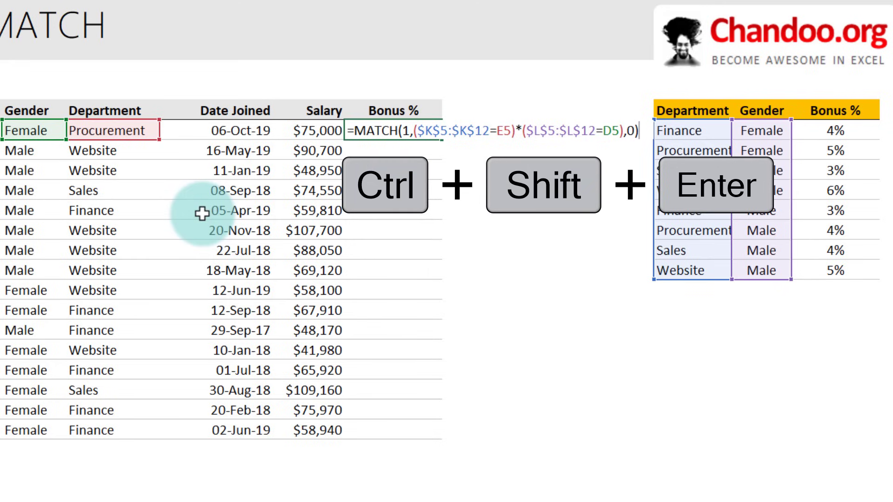
pyautogui.hotkey('ctrl', 'shift', 'Return')
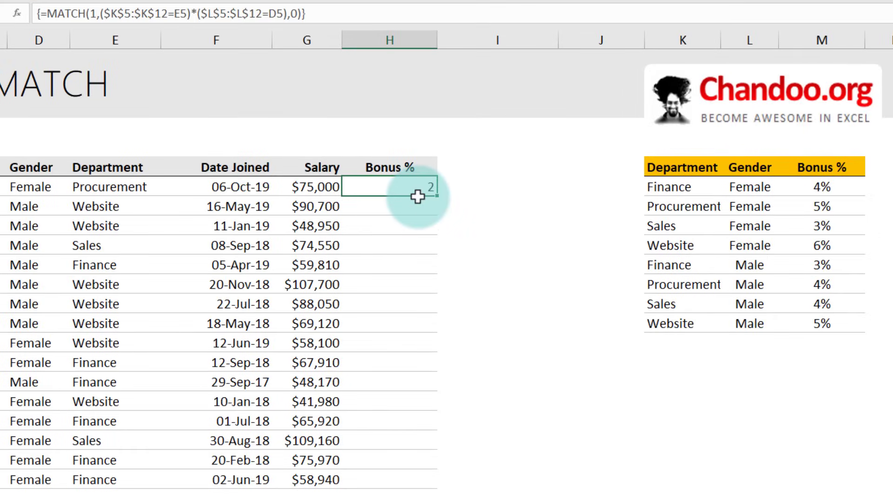
# Step: Compare the first employee's gender, department and MATCH result with the Procurement Female row of the bonus table
pyautogui.moveTo(30, 189); pyautogui.dragTo(92, 186)
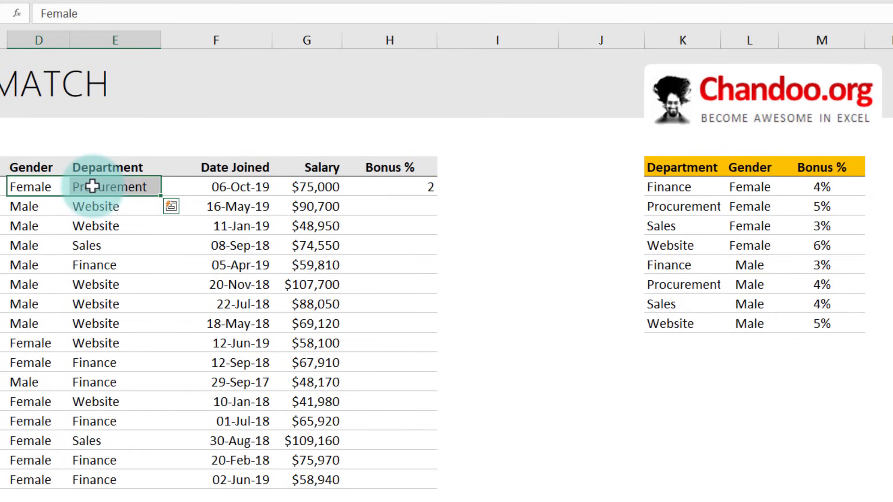
pyautogui.click(669, 207)
pyautogui.click(750, 206)
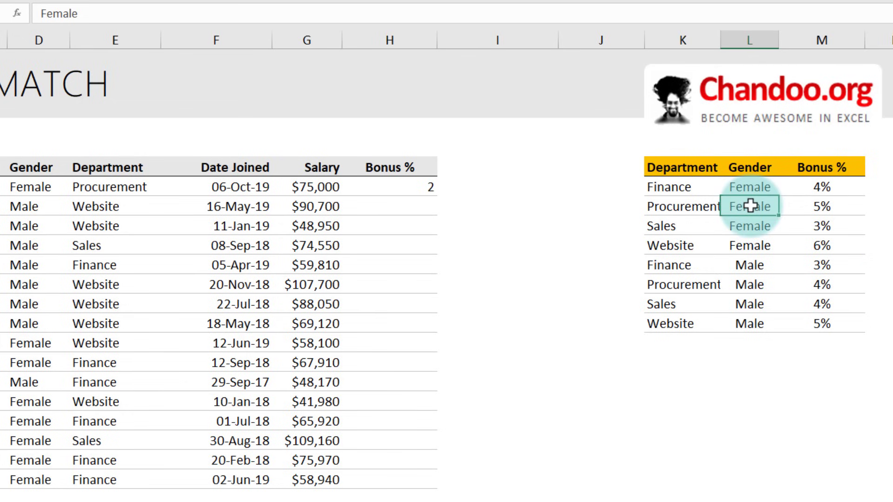
pyautogui.moveTo(674, 205); pyautogui.dragTo(742, 206)
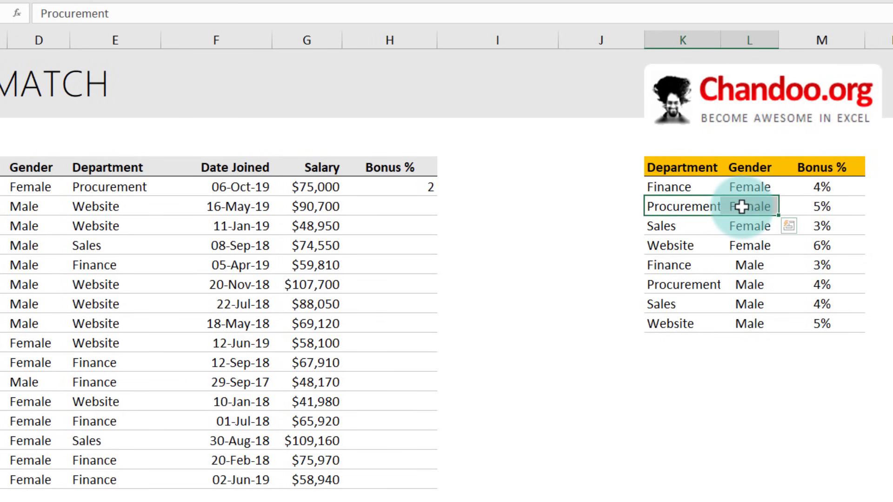
pyautogui.click(408, 190)
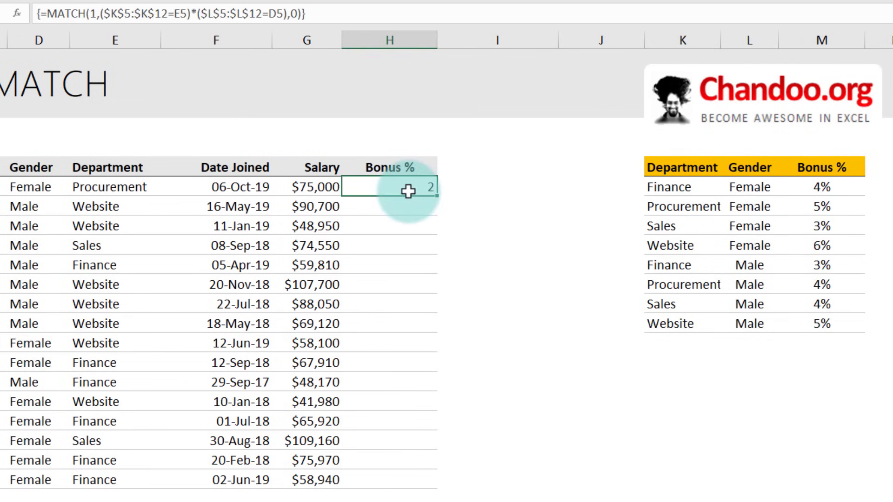
pyautogui.click(823, 206)
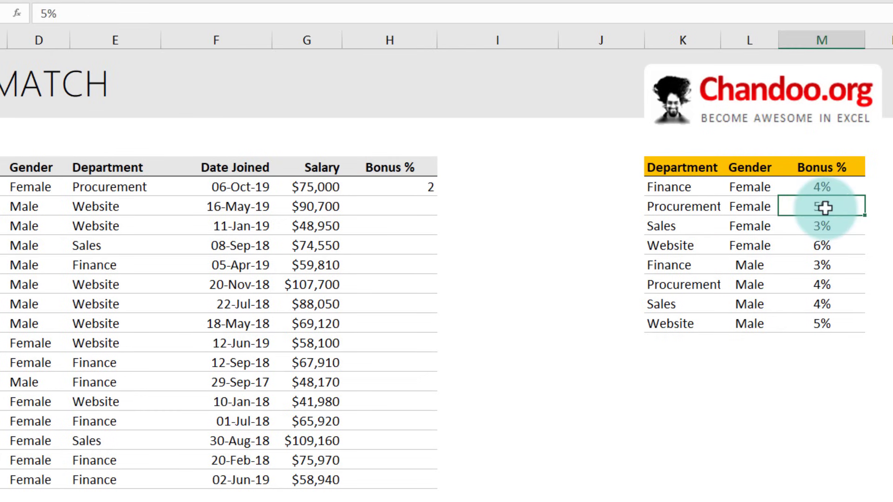
# Step: Wrap the MATCH in an INDEX over the absolute Bonus % range $M$5:$M$12 and enter it as an array formula
pyautogui.click(381, 187)
pyautogui.doubleClick(368, 187)
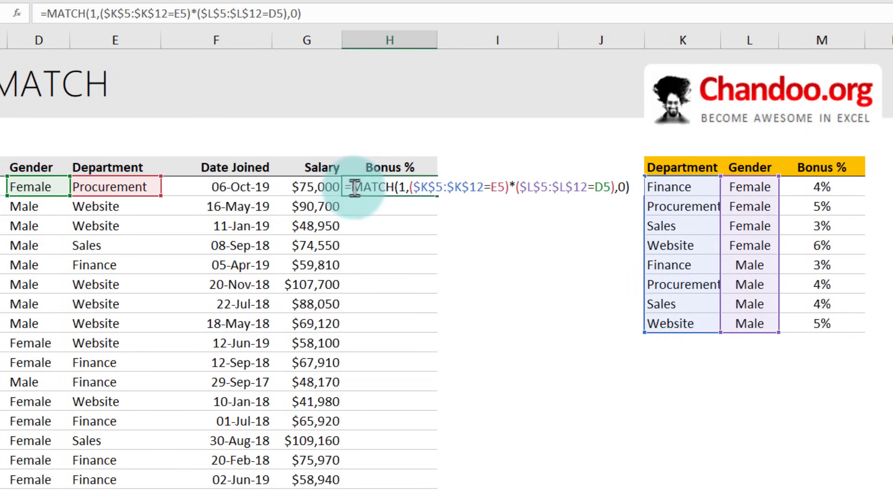
pyautogui.write('index')
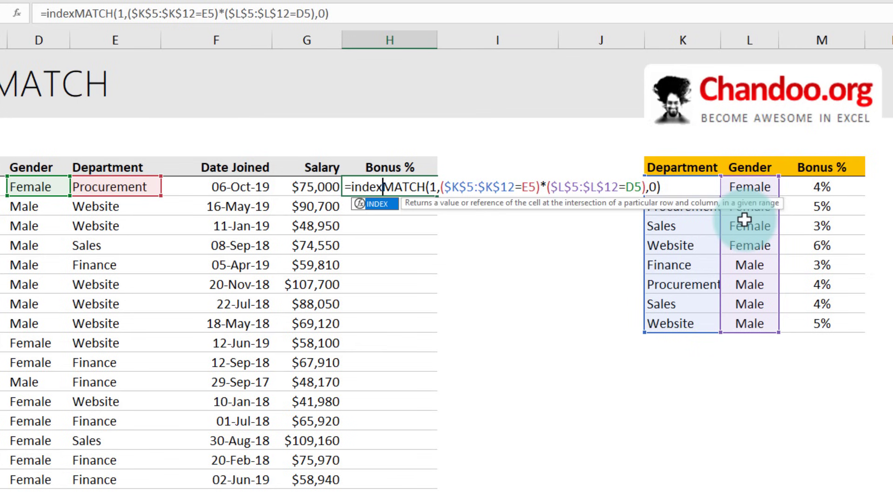
pyautogui.press('Tab')
pyautogui.moveTo(842, 186); pyautogui.dragTo(843, 323)
pyautogui.press('F4')
pyautogui.write(',0')
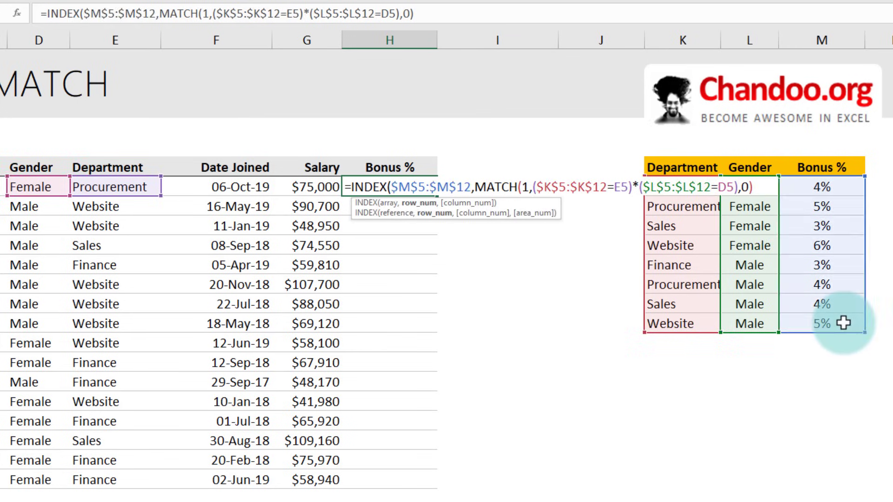
pyautogui.write(')')
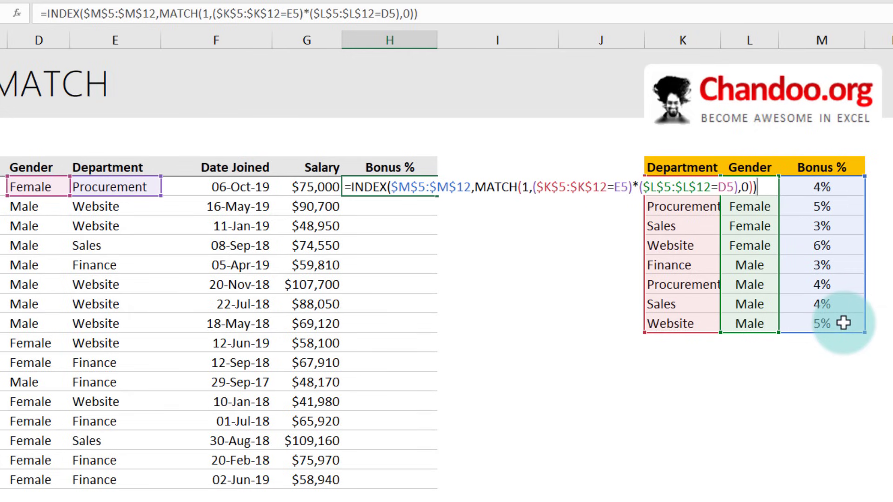
pyautogui.hotkey('ctrl', 'shift', 'Return')
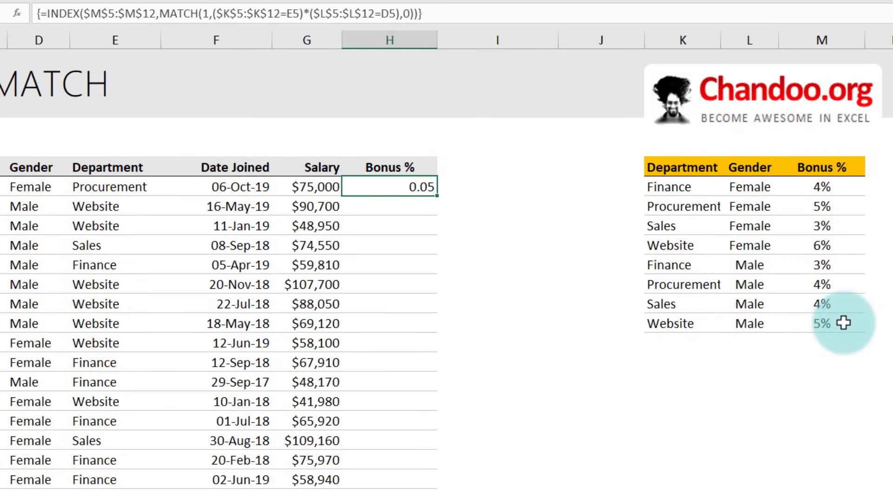
# Step: Format the first Bonus % result as a percentage and fill the formula down to the last employee row
pyautogui.hotkey('ctrl', 'shift', '5')
pyautogui.moveTo(437, 196); pyautogui.dragTo(428, 481)
pyautogui.click(519, 460)
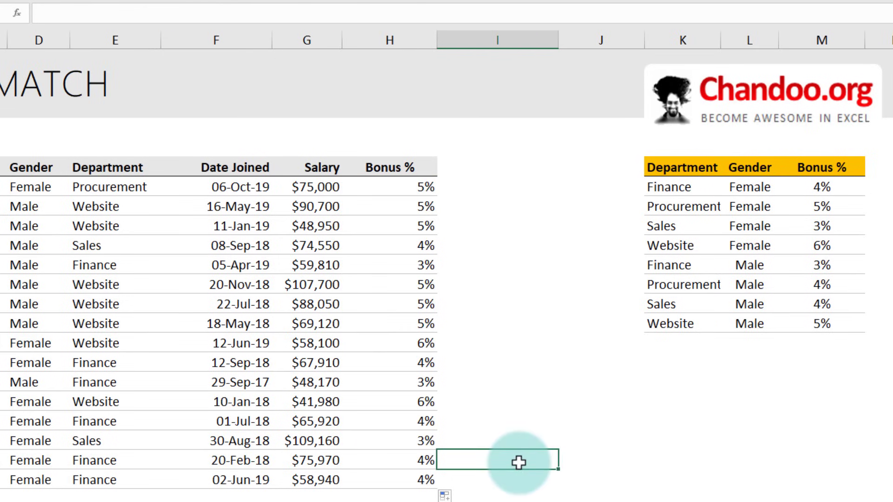
# Step: Check a Female Website employee against the bonus table and review the array formula in the first Bonus % cell
pyautogui.moveTo(34, 400); pyautogui.dragTo(104, 405)
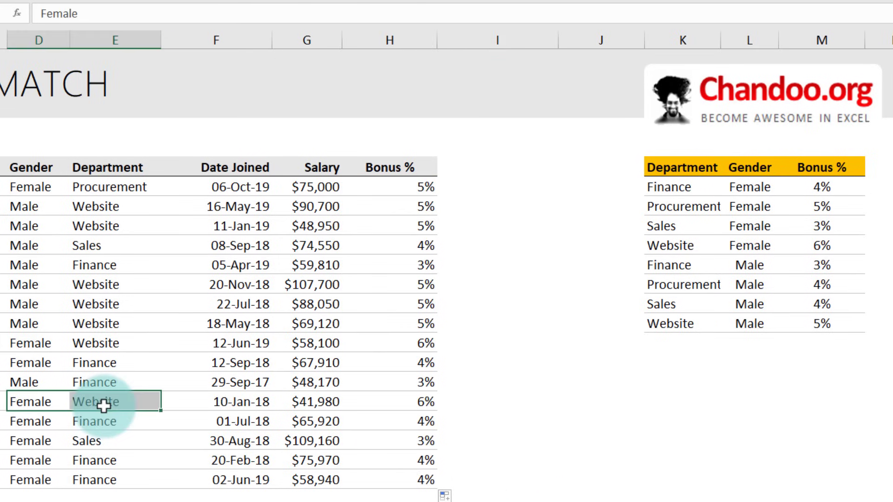
pyautogui.moveTo(667, 246); pyautogui.dragTo(823, 243)
pyautogui.click(430, 191)
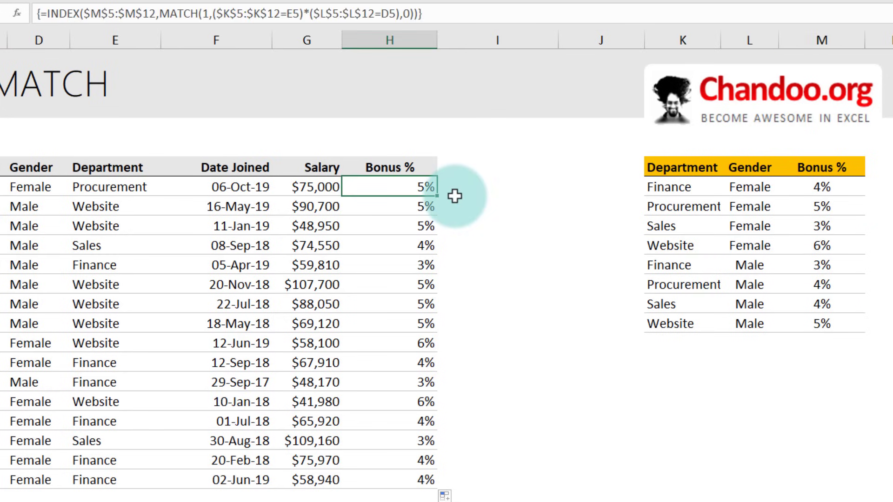
pyautogui.press('F2')
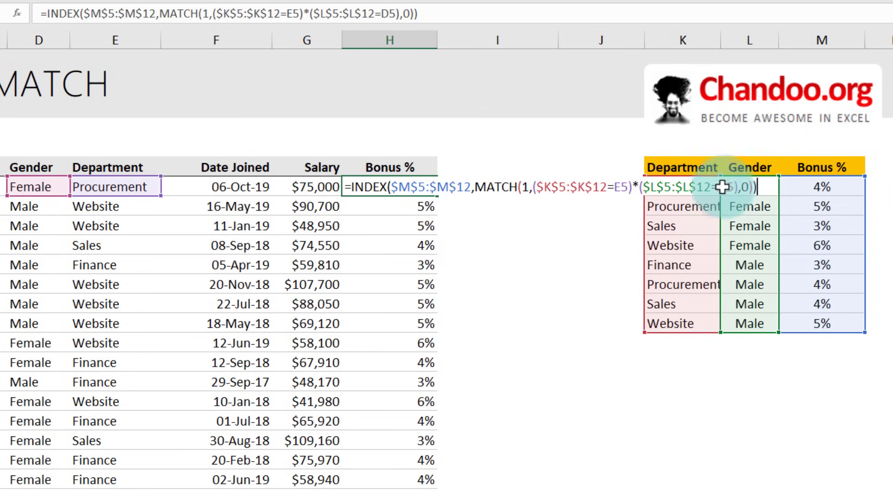
pyautogui.click(579, 209)
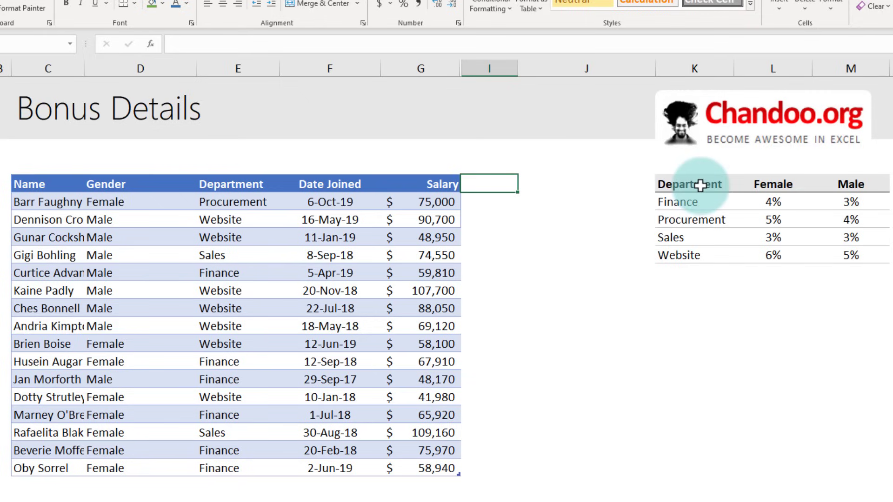
# Step: Examine the two-way bonus table's departments, gender headings and percentages, along with the first employee's gender and department
pyautogui.moveTo(707, 183); pyautogui.dragTo(874, 256)
pyautogui.moveTo(689, 201); pyautogui.dragTo(695, 249)
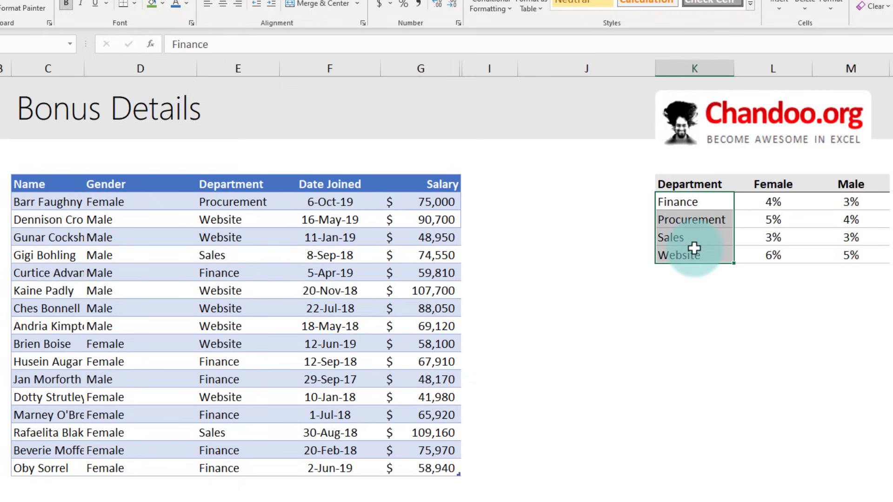
pyautogui.moveTo(769, 185); pyautogui.dragTo(852, 184)
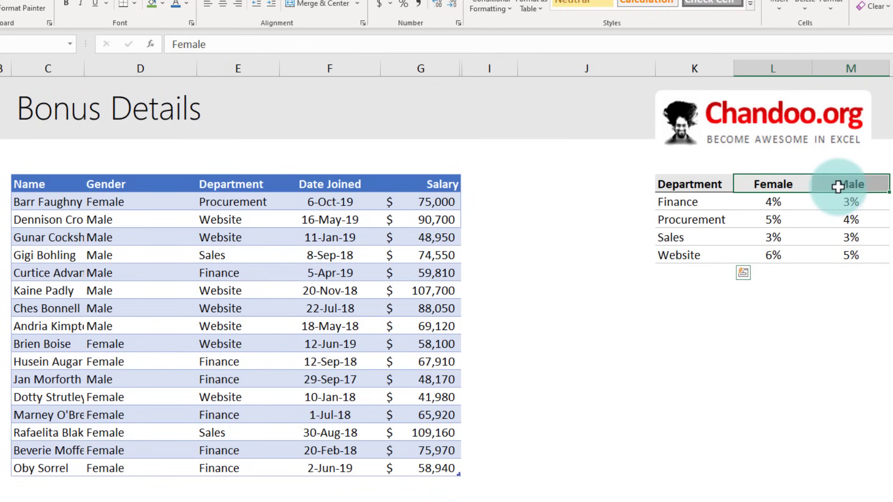
pyautogui.moveTo(773, 201); pyautogui.dragTo(849, 256)
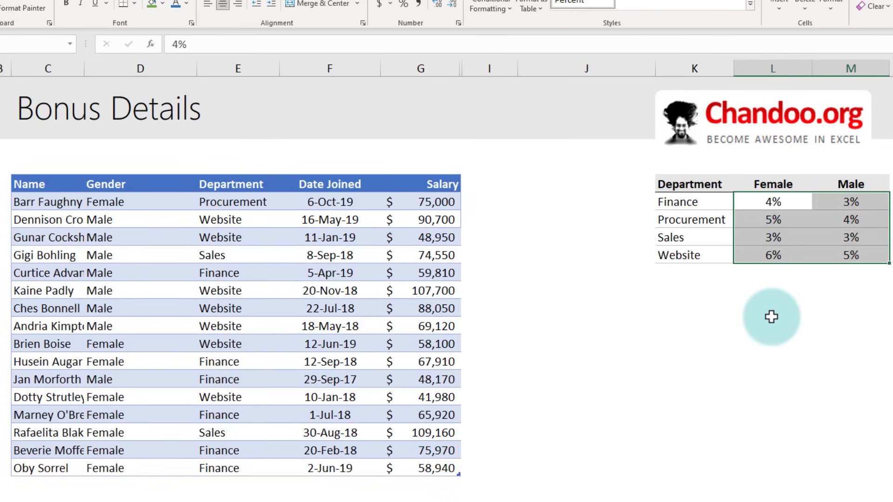
pyautogui.click(63, 202)
pyautogui.click(137, 201)
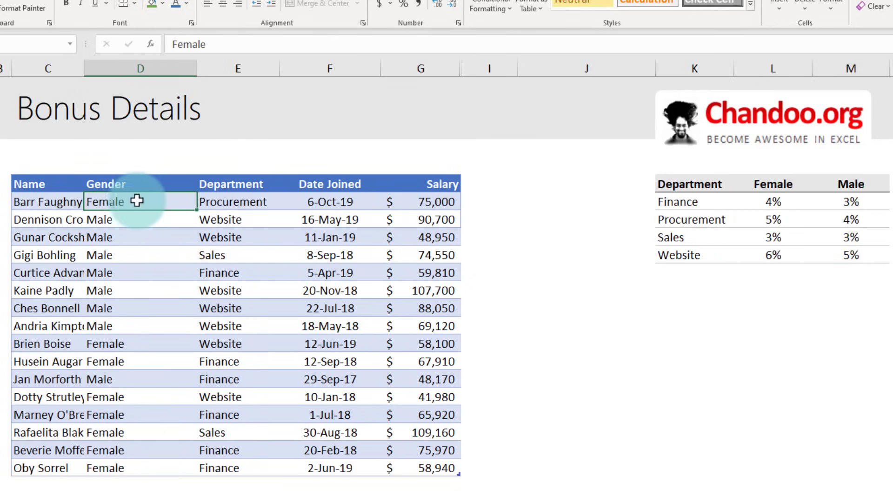
pyautogui.click(269, 201)
pyautogui.click(472, 201)
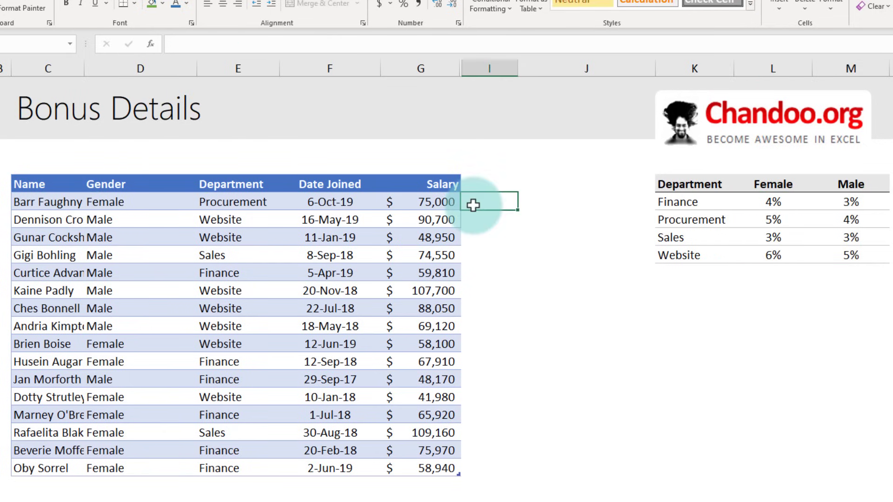
# Step: Add a "Bonus %" column to the employee table, directly after Salary
pyautogui.click(487, 184)
pyautogui.write('Bonus %')
pyautogui.press('Return')
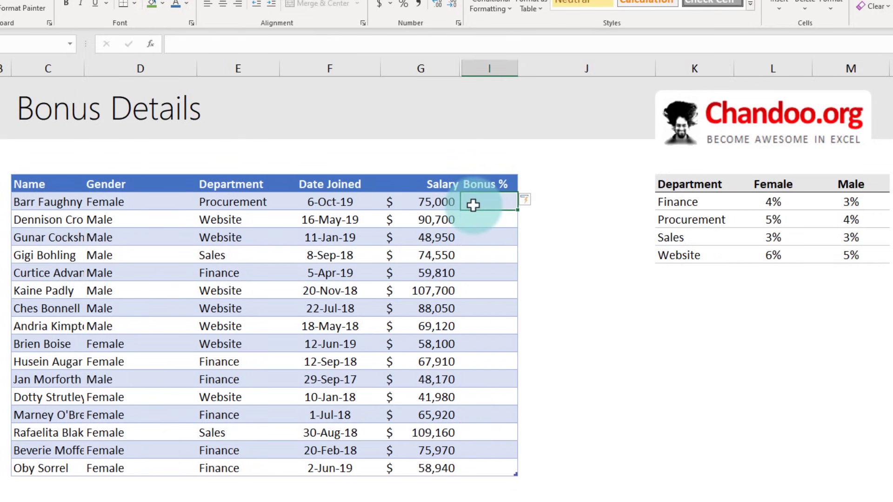
# Step: Enter =INDEX(K5:K8,3) in cell K10 below the bonus table to return the third department
pyautogui.click(693, 292)
pyautogui.write('=')
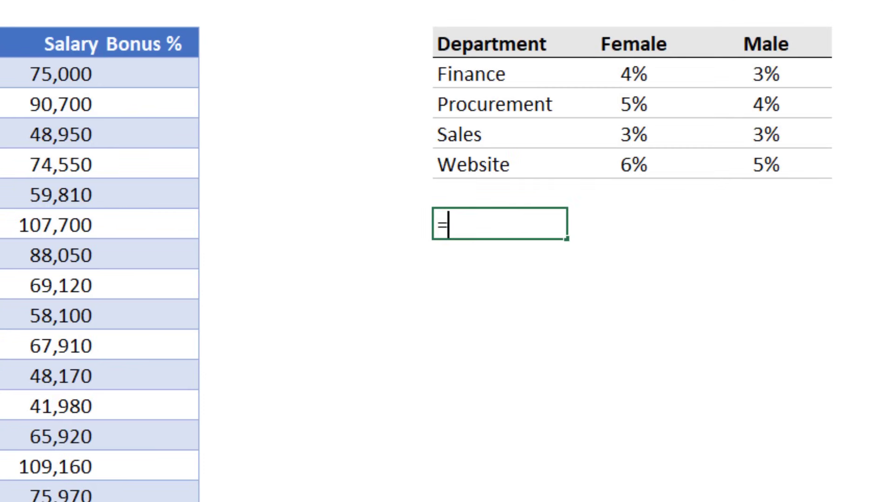
pyautogui.write('inde')
pyautogui.press('Tab')
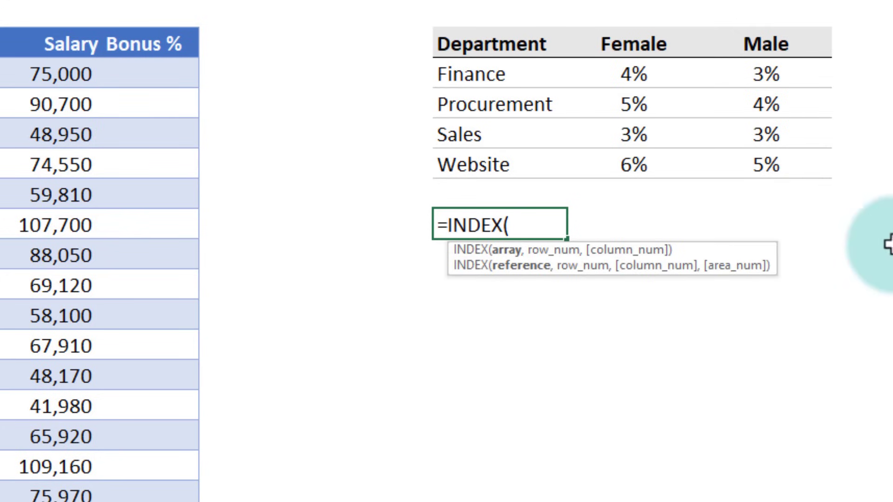
pyautogui.moveTo(512, 74); pyautogui.dragTo(531, 165)
pyautogui.write(',3')
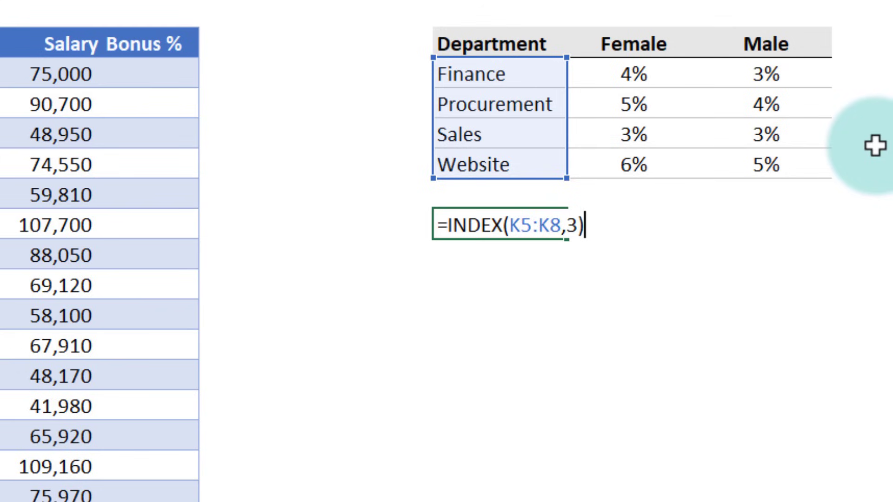
pyautogui.press('Return')
pyautogui.press('Up')
pyautogui.press('Down')
# Step: Enter =INDEX(L5:M8,2,2) in cell K11 to return the second row and second column of the bonus percentages, and review the formula
pyautogui.write('=index')
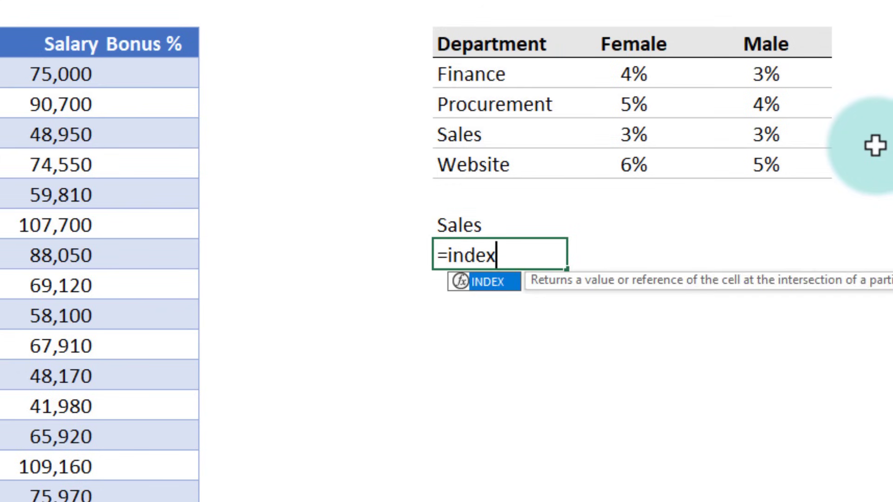
pyautogui.press('Tab')
pyautogui.moveTo(629, 77); pyautogui.dragTo(753, 165)
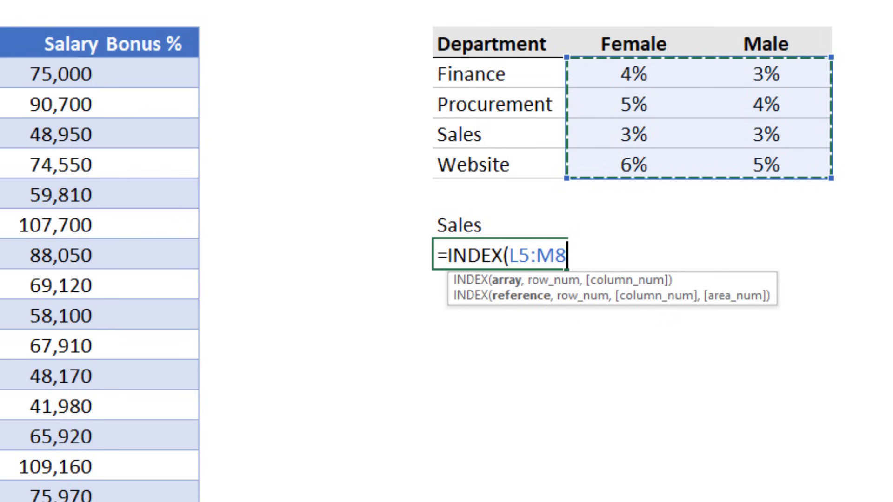
pyautogui.write(',')
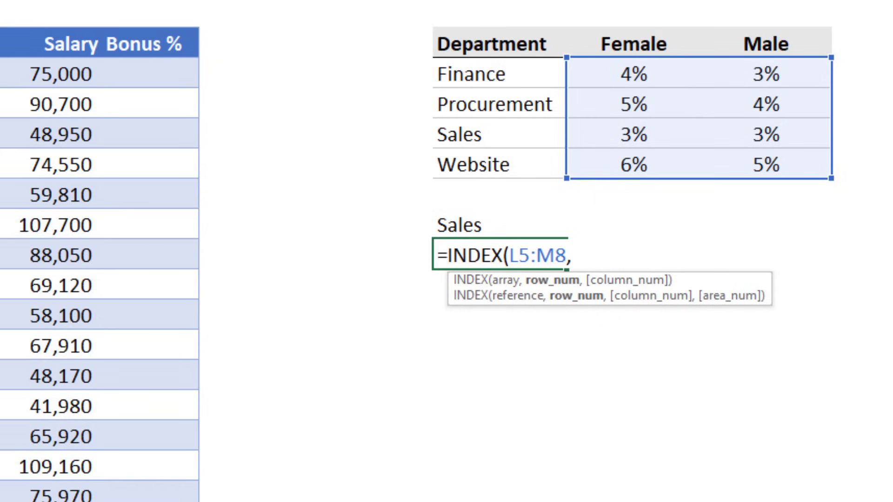
pyautogui.write('2,2')
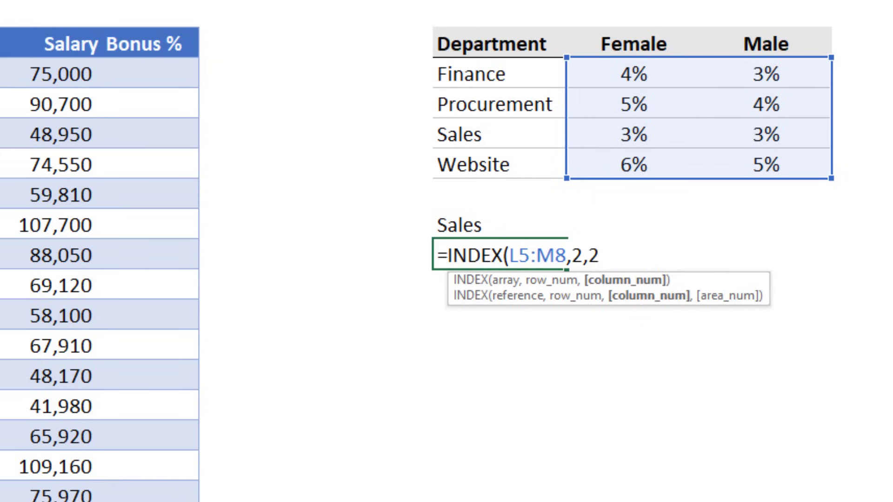
pyautogui.write(')')
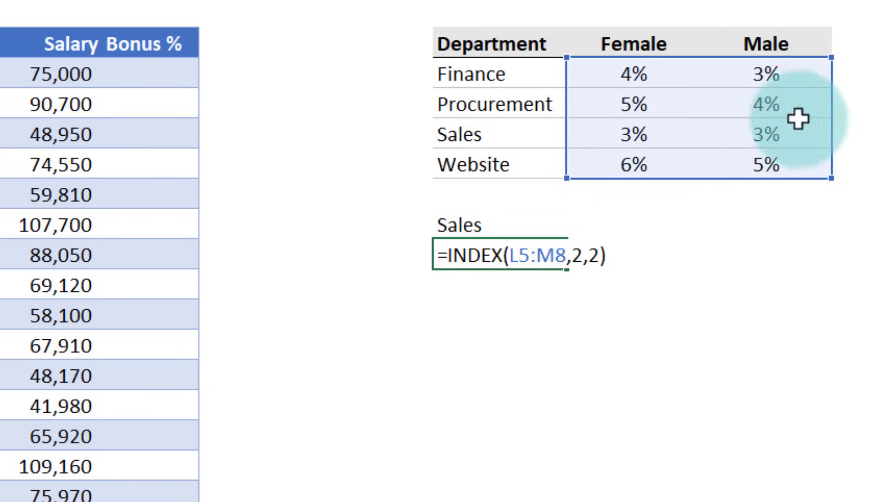
pyautogui.hotkey('ctrl', 'Return')
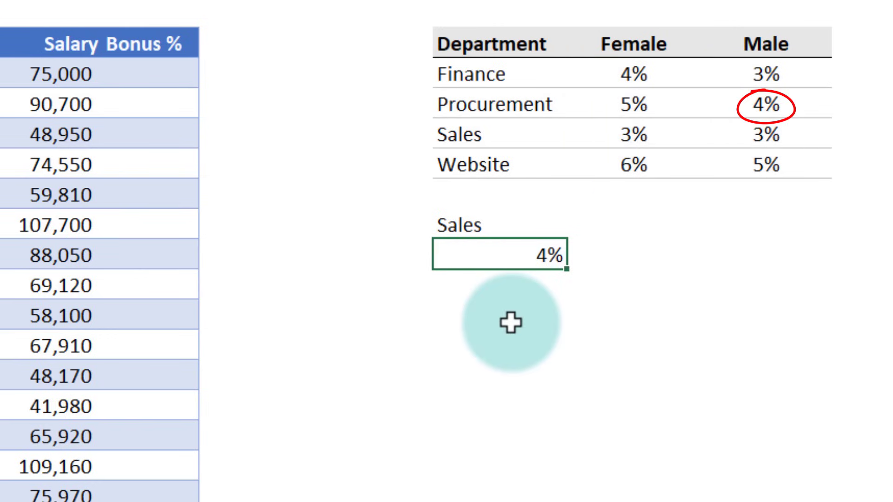
pyautogui.press('F2')
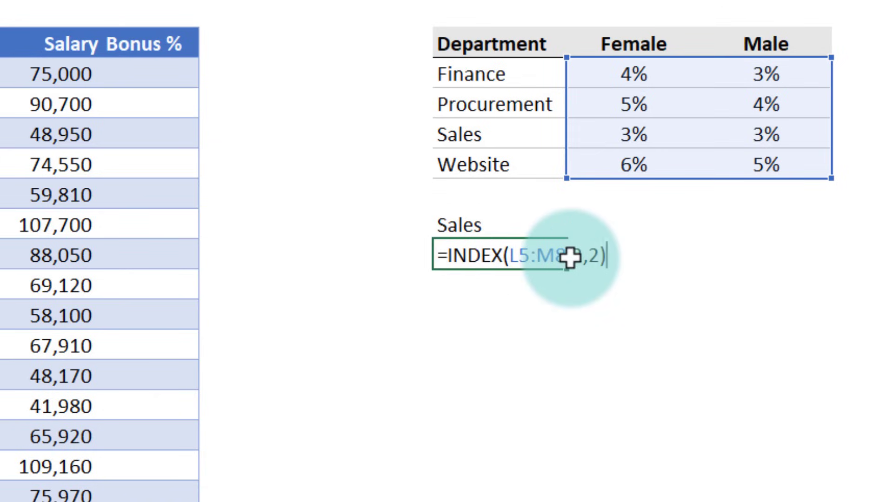
# Step: Begin an INDEX formula in the first Bonus % cell, using the fixed percentage range $L$5:$M$8 as its array
pyautogui.click(135, 66)
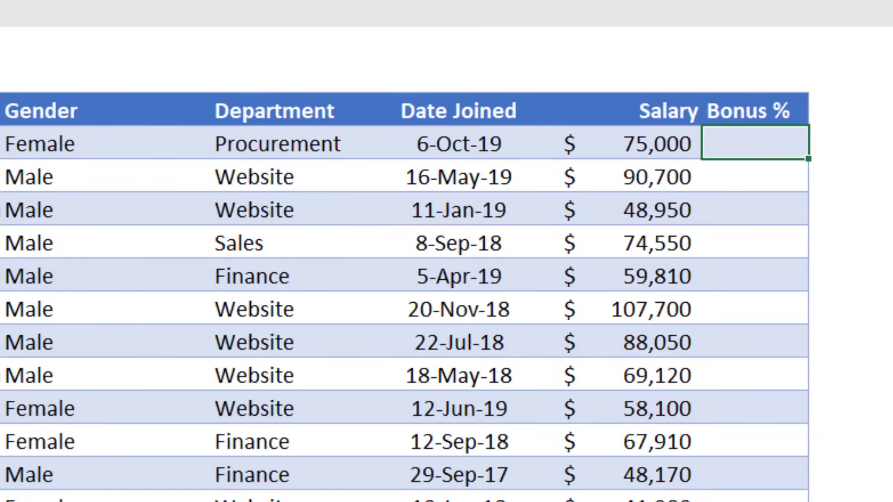
pyautogui.write('=inde')
pyautogui.press('Tab')
pyautogui.moveTo(726, 59); pyautogui.dragTo(804, 121)
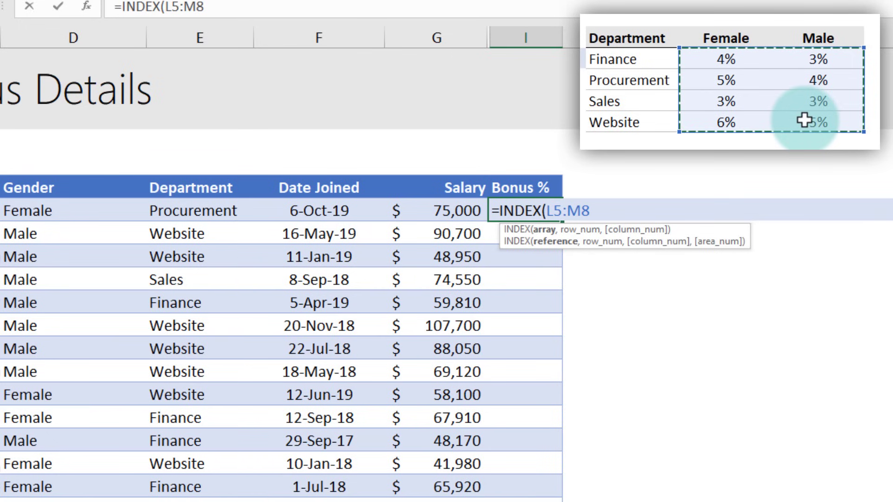
pyautogui.press('F4')
pyautogui.write(',')
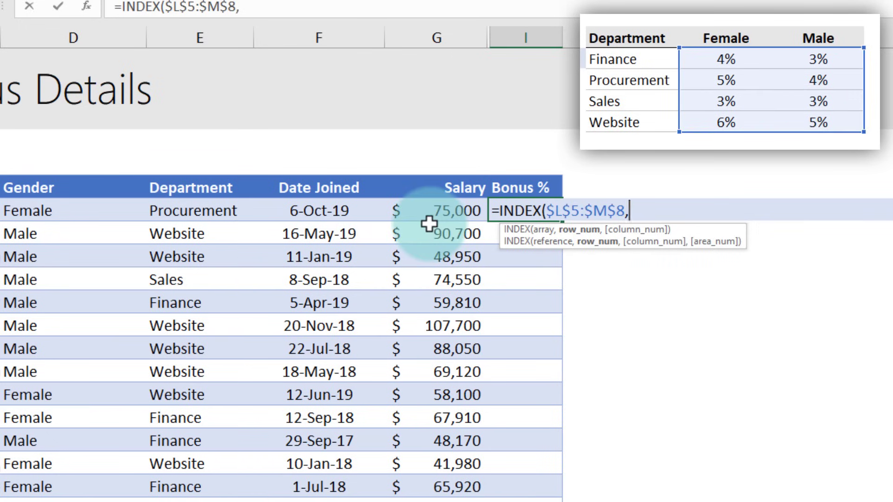
pyautogui.write('match')
pyautogui.press('Tab')
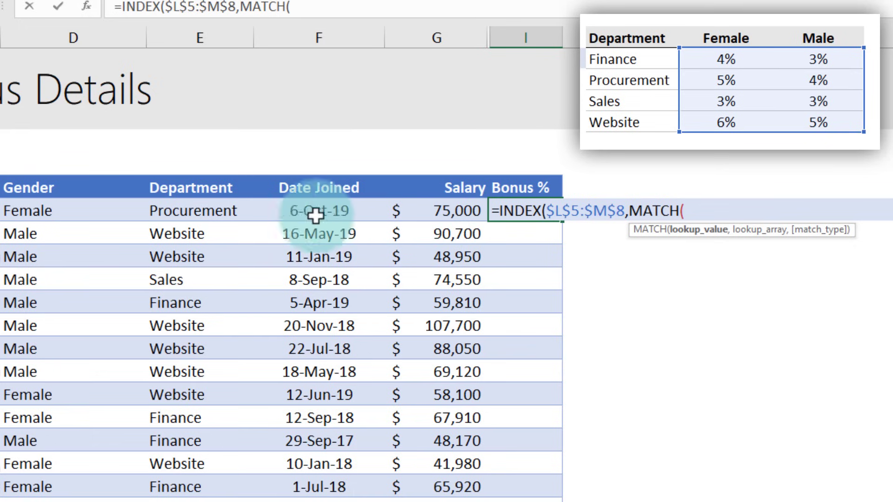
pyautogui.click(202, 210)
pyautogui.write(',')
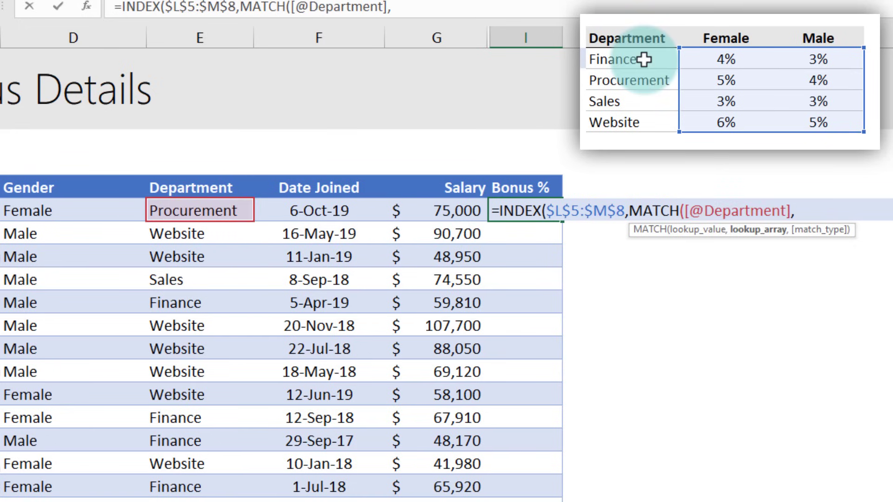
pyautogui.moveTo(643, 59); pyautogui.dragTo(644, 121)
pyautogui.press('F4')
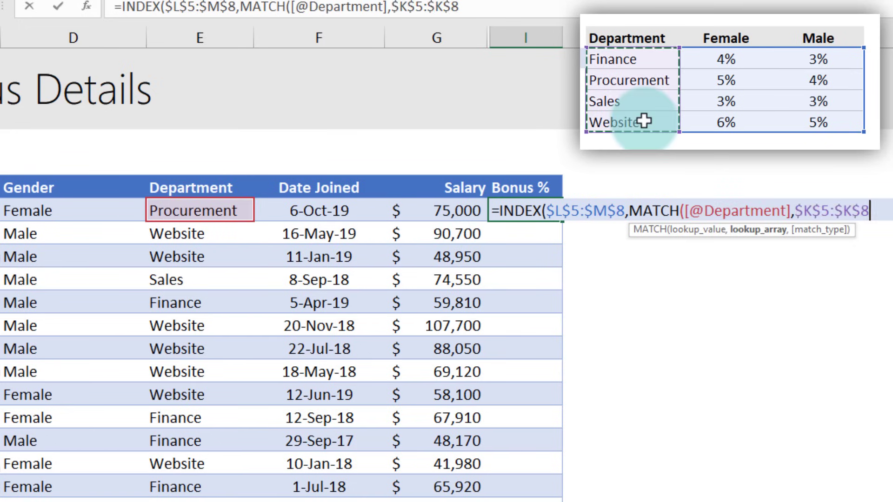
pyautogui.write(',0')
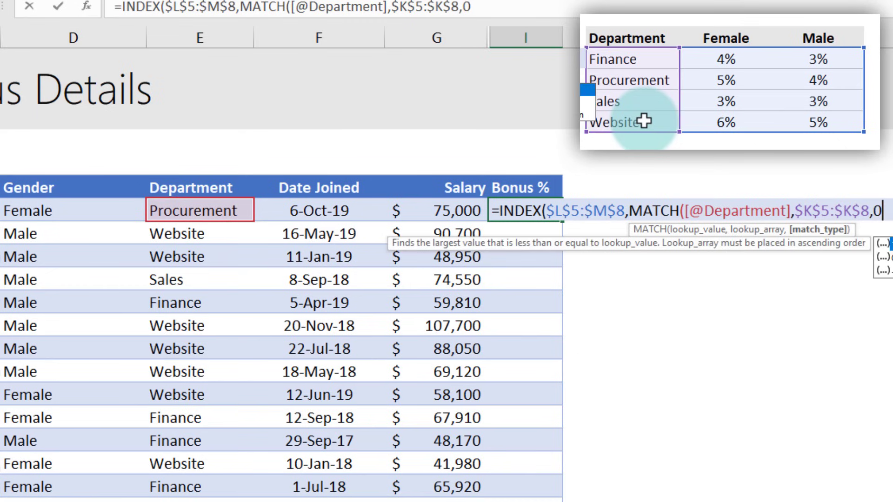
pyautogui.write('),')
pyautogui.hotkey('alt', 'Return')
pyautogui.write('mat')
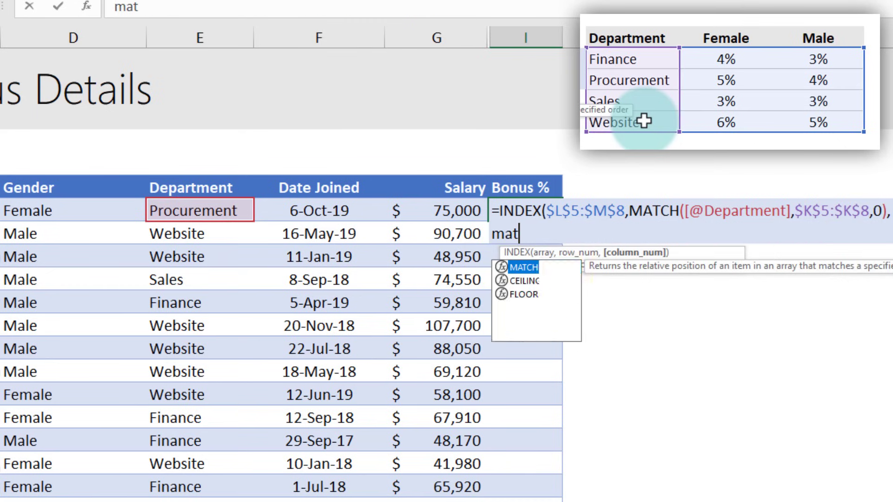
pyautogui.write('ch')
pyautogui.press('Tab')
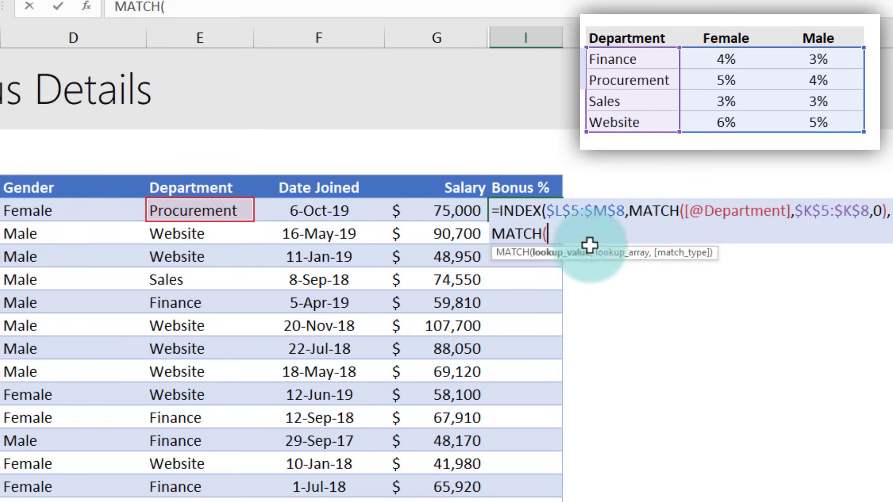
pyautogui.click(65, 207)
pyautogui.write(',')
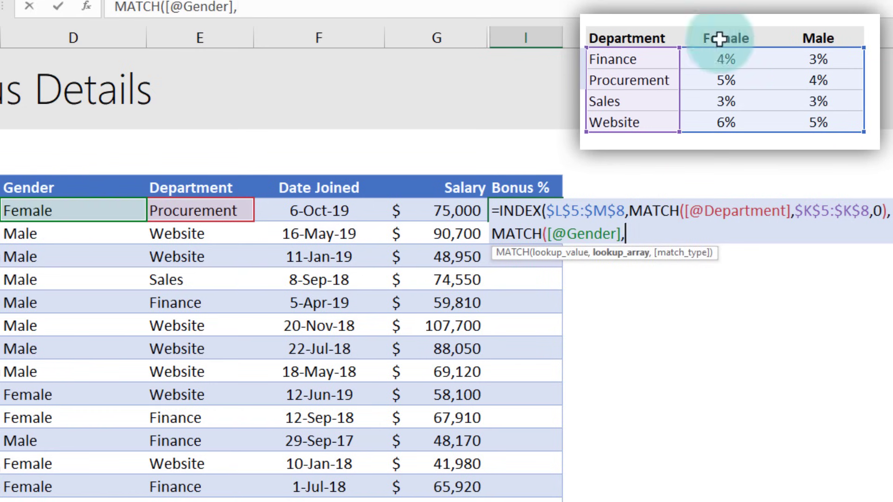
pyautogui.moveTo(707, 37); pyautogui.dragTo(814, 38)
pyautogui.press('F4')
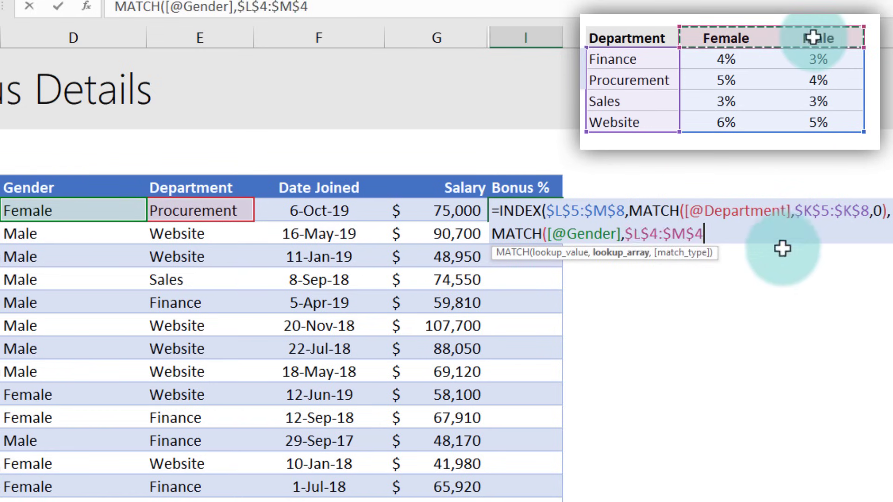
pyautogui.write(',')
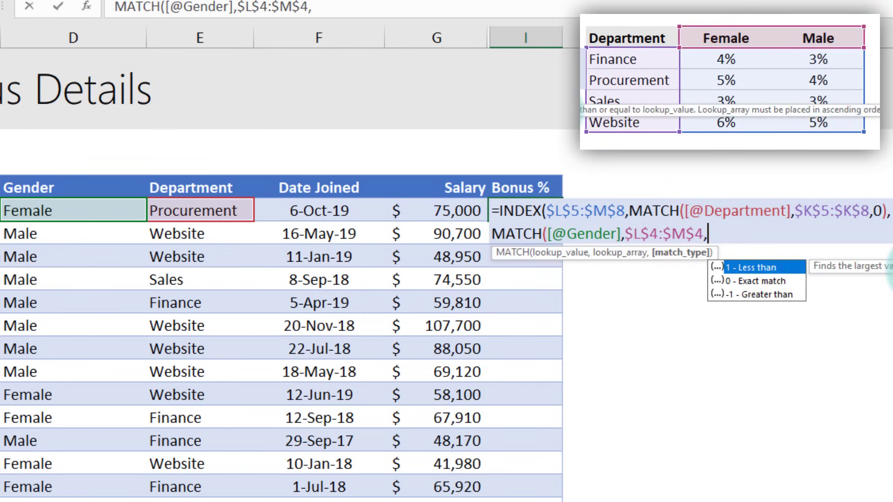
pyautogui.write('0)')
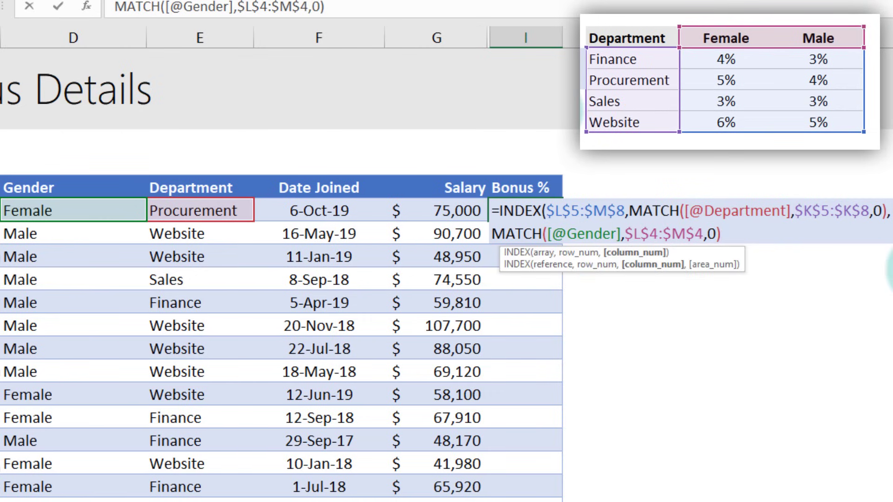
pyautogui.write(')')
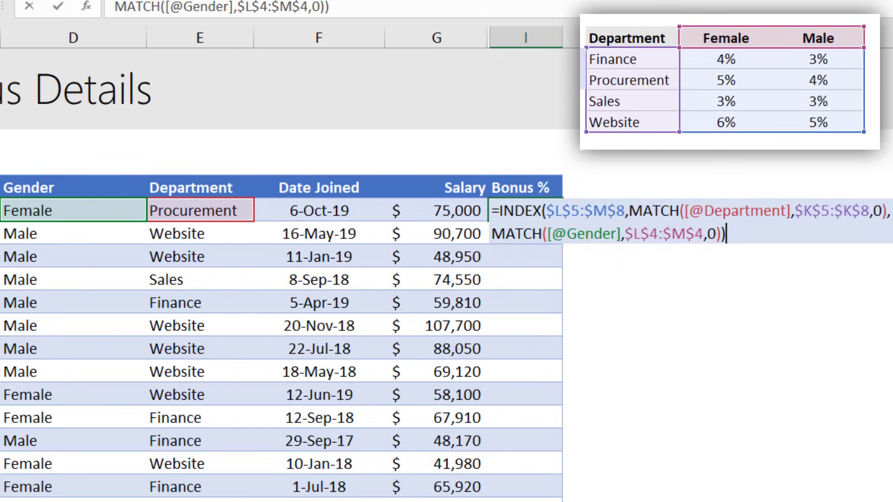
# Step: On the INDEX+MATCH sheet, enter =XLOOKUP(K4,F5:F20,C5:C20) in the Alternative cell to find the name by joining date
pyautogui.click(678, 487)
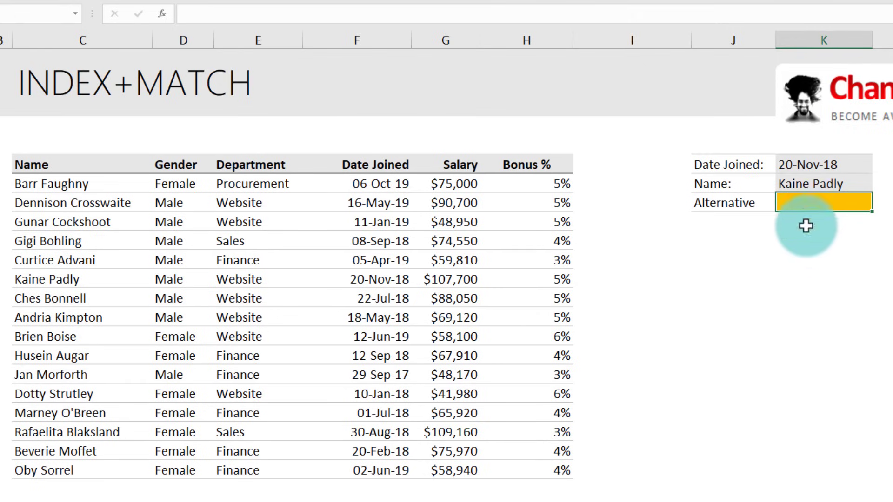
pyautogui.click(806, 165)
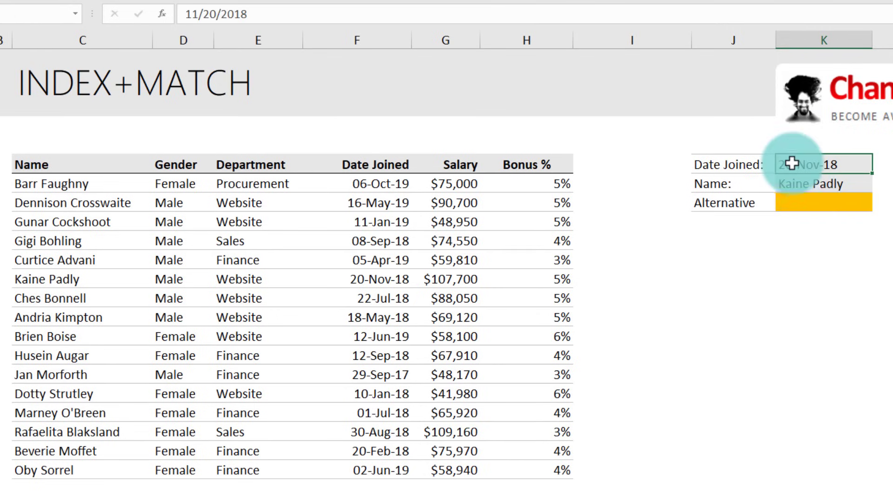
pyautogui.click(810, 201)
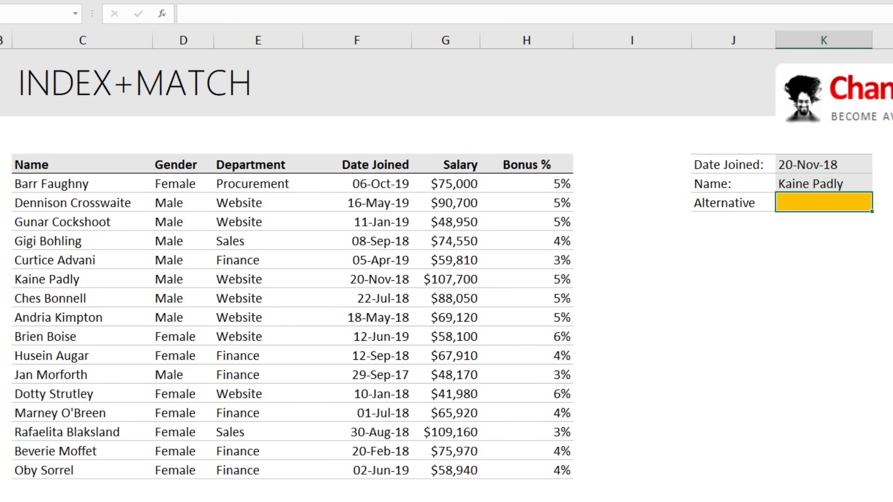
pyautogui.write('=xl')
pyautogui.press('Tab')
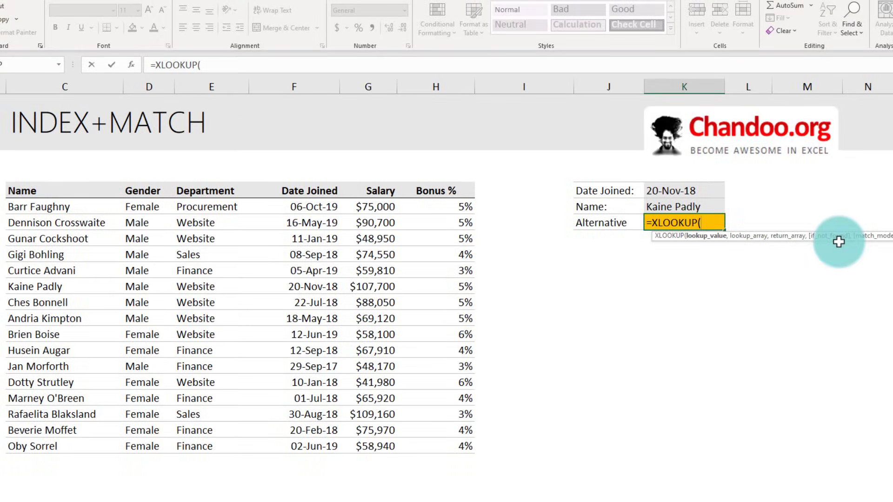
pyautogui.click(855, 166)
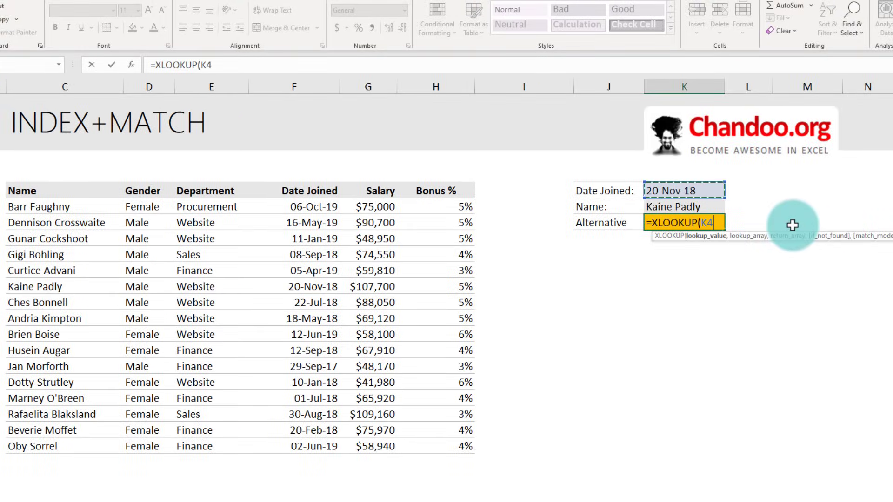
pyautogui.write(',')
pyautogui.moveTo(309, 206); pyautogui.dragTo(309, 442)
pyautogui.write(',')
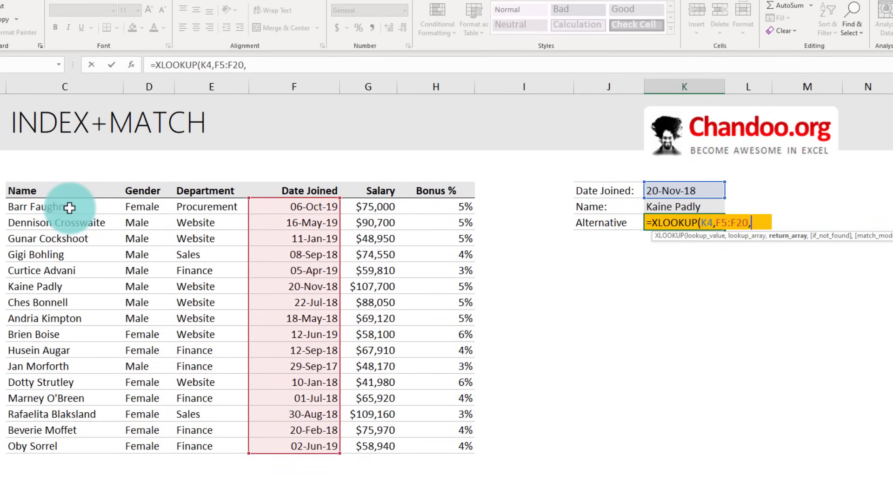
pyautogui.moveTo(70, 205); pyautogui.dragTo(86, 442)
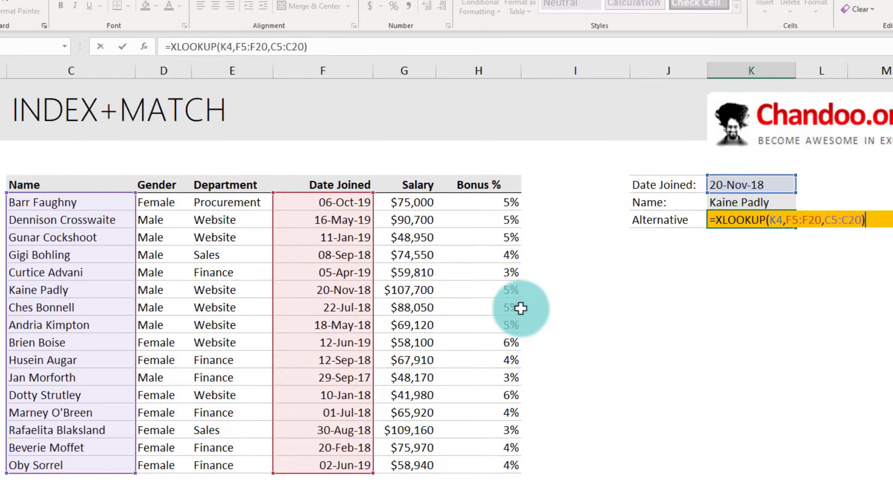
pyautogui.press('Return')
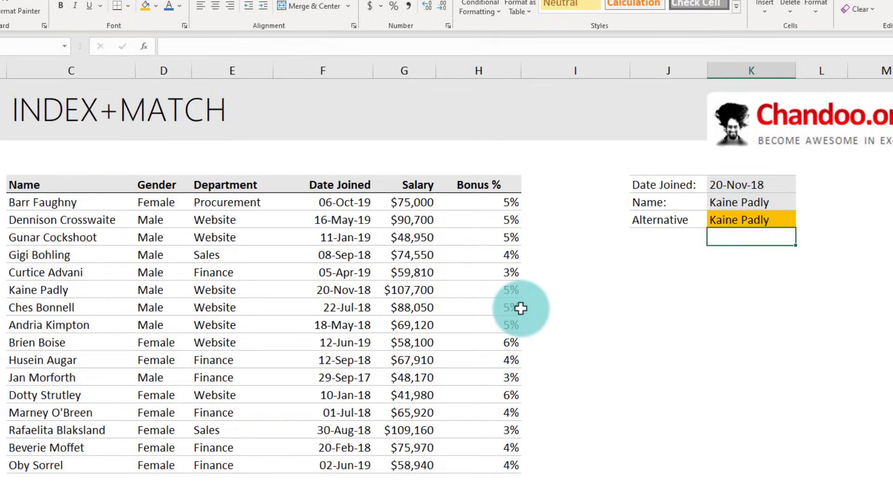
pyautogui.click(790, 221)
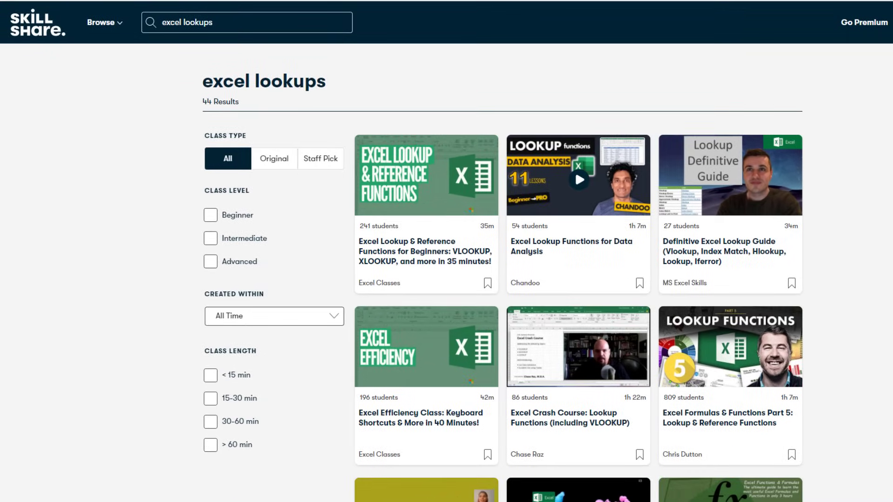
# Step: Open the Skillshare class "Excel Lookup Functions for Data Analysis" and look through its lesson list
pyautogui.click(575, 244)
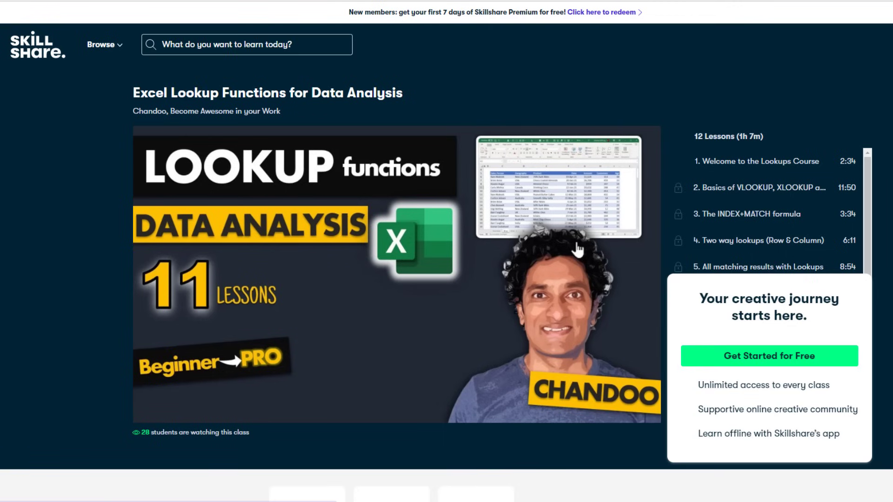
pyautogui.scroll(-2, 576, 241)
pyautogui.scroll(2, 576, 241)
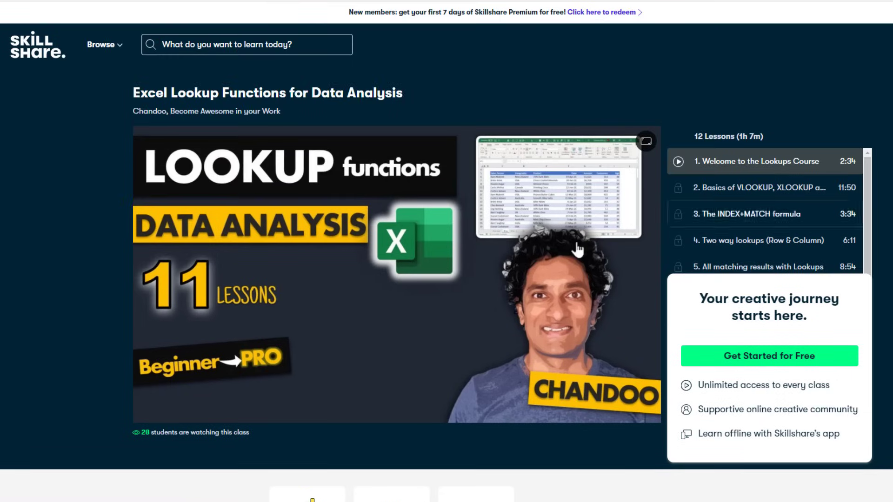
pyautogui.scroll(-2, 768, 269)
pyautogui.scroll(-2, 768, 269)
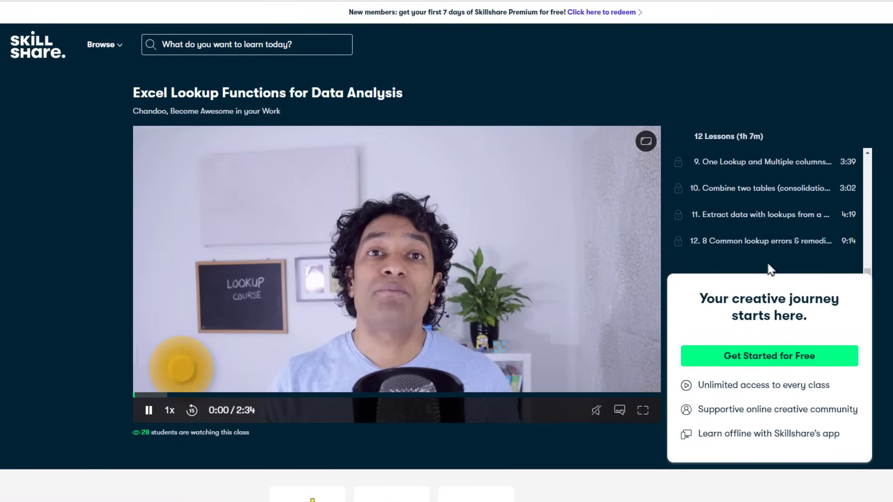
pyautogui.scroll(5, 768, 269)
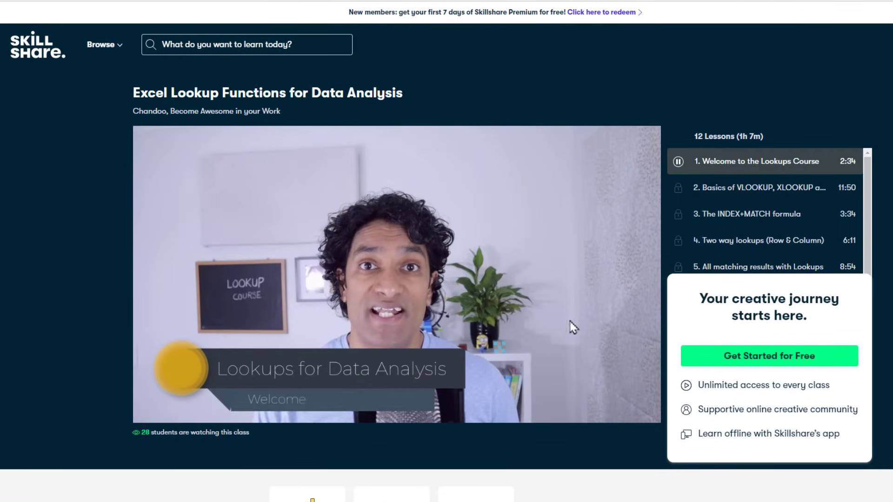